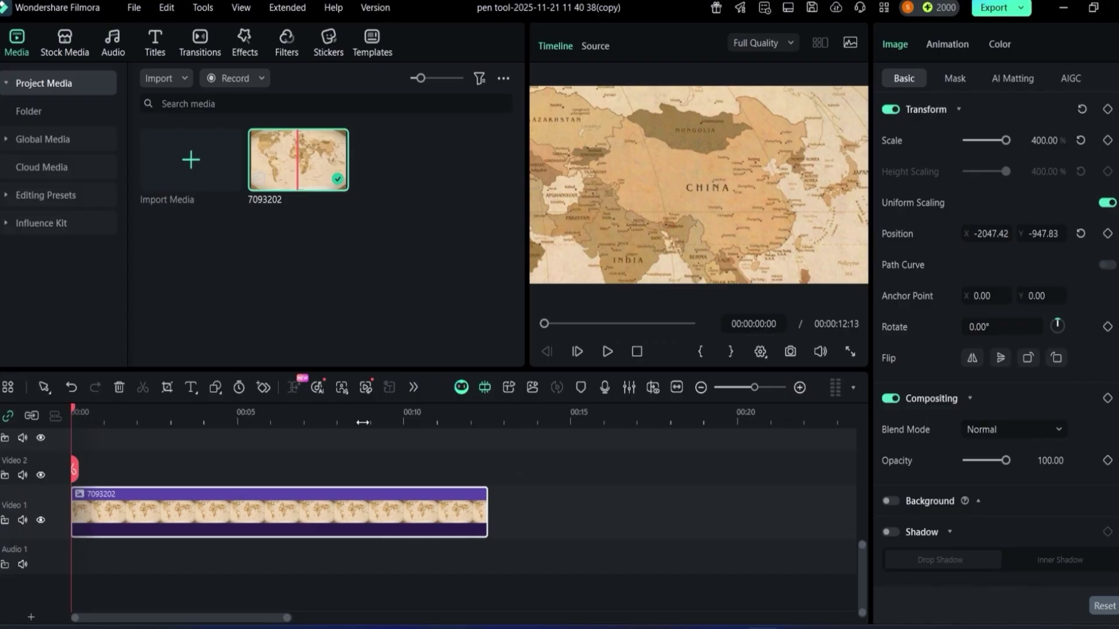
Add Scale and Position keyframes to the map clip at 00:00:04:12.
left_click_drag(67, 411, 253, 467)
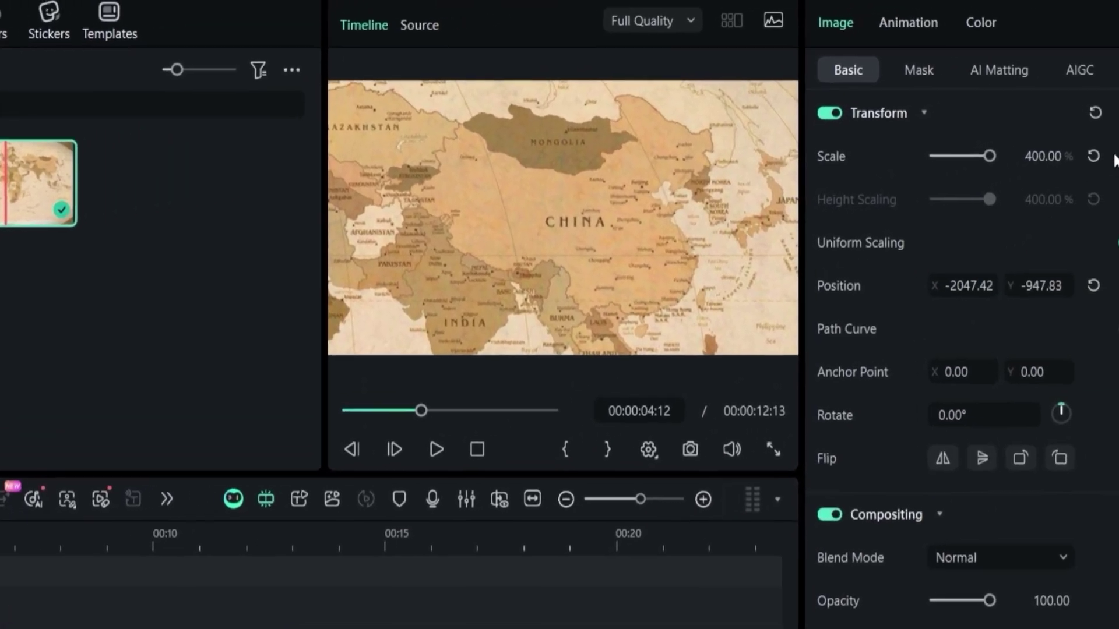
left_click(1116, 157)
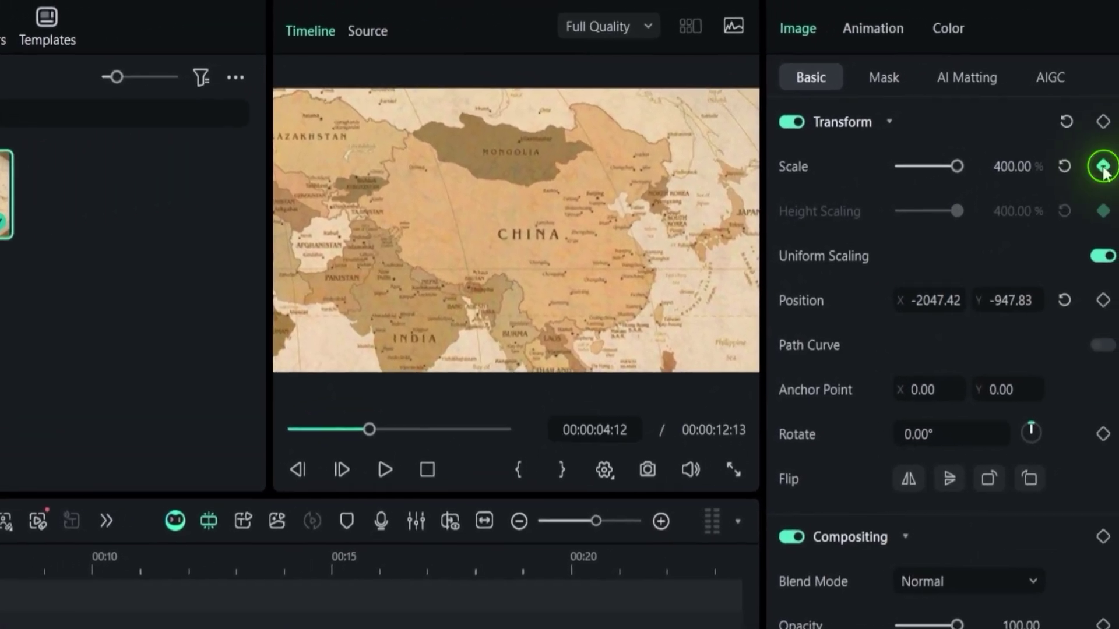
left_click(1118, 285)
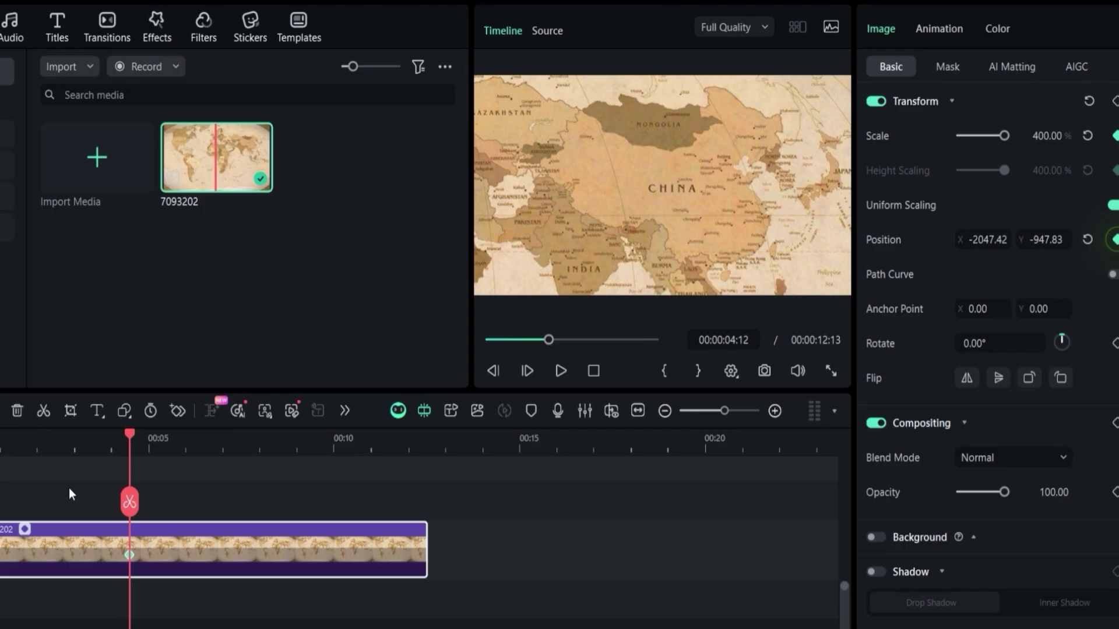
At the start of the map clip, lower the scale and reposition the map to frame a wider area.
left_click_drag(198, 413, 43, 413)
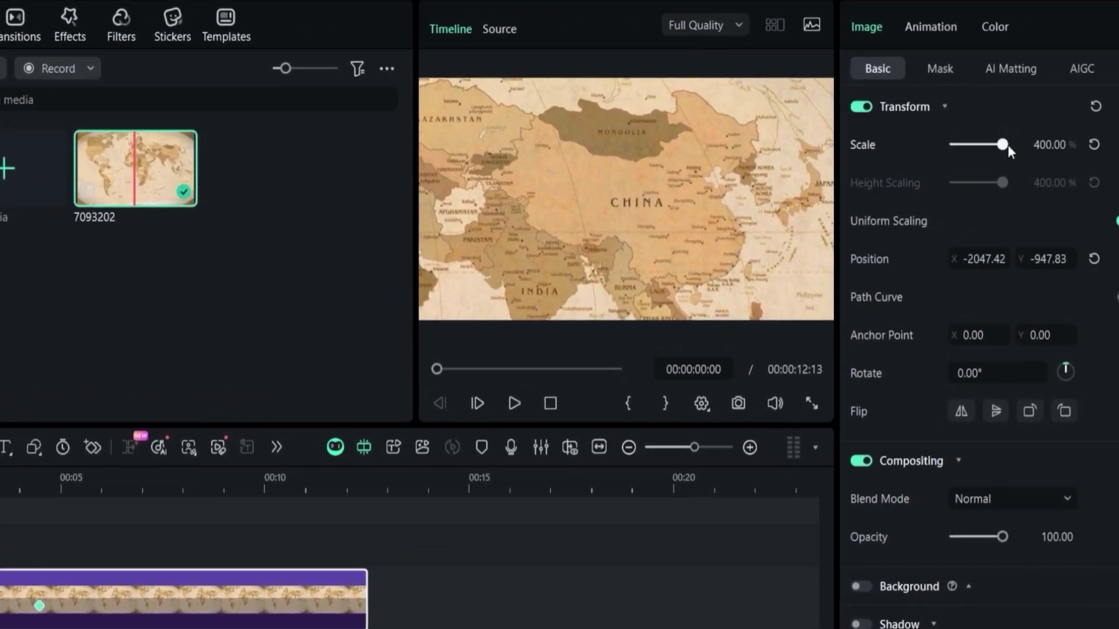
left_click_drag(1072, 126, 1058, 126)
left_click(1041, 234)
left_click_drag(930, 274, 972, 274)
left_click_drag(1008, 272, 1038, 272)
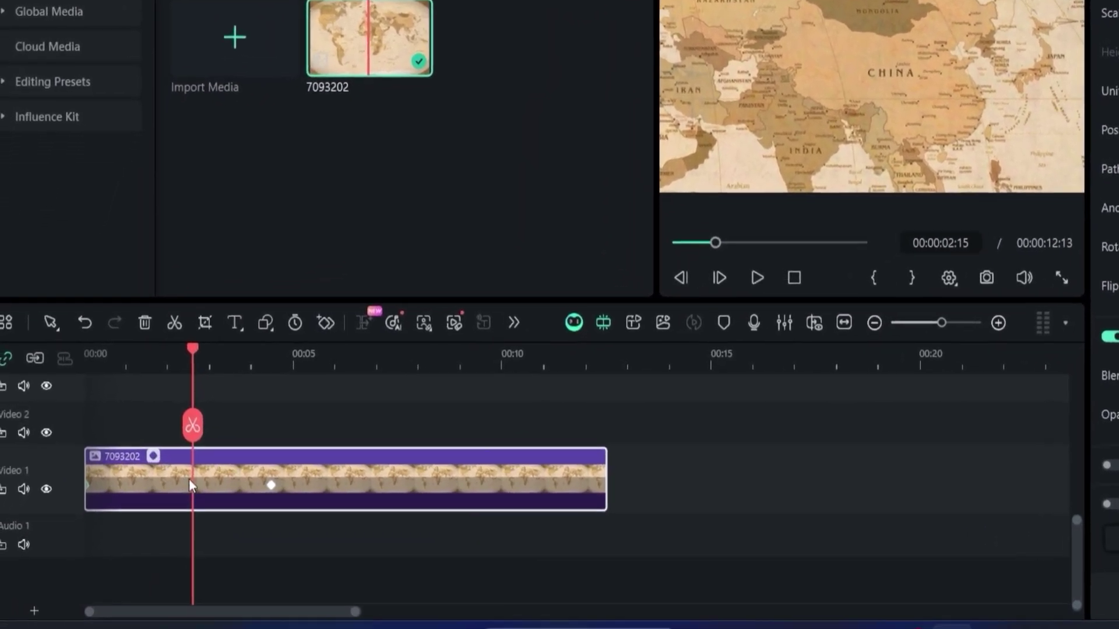
Ease the map clip's Position, Height Scaling and Width Scaling curves at the keyframes and preview the zoom.
left_click(128, 482)
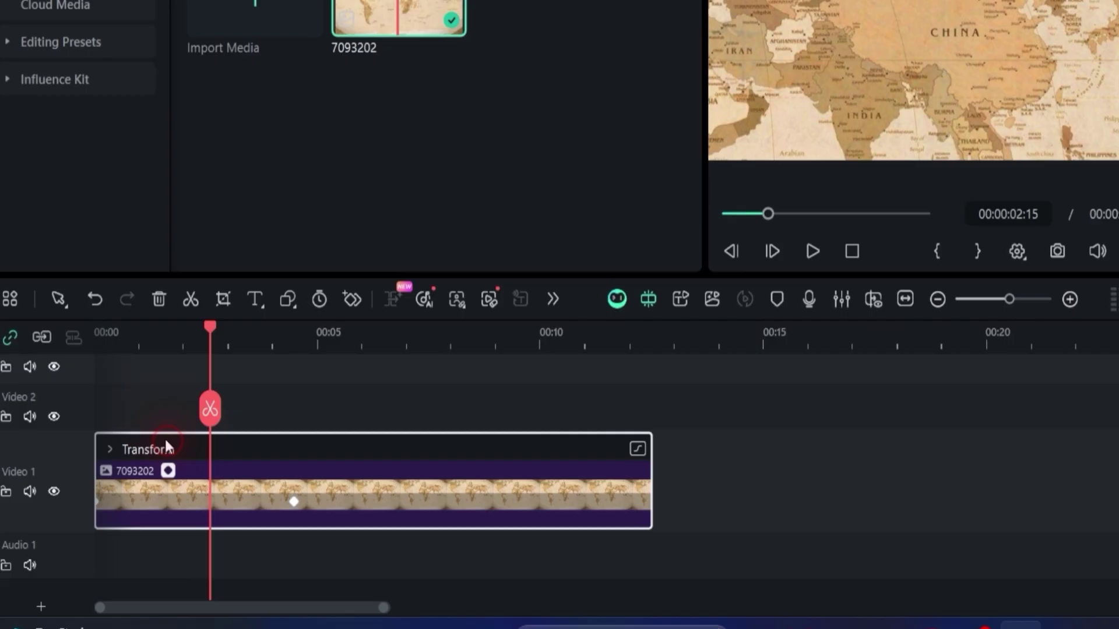
left_click(108, 448)
scroll(190, 519, "down", 1)
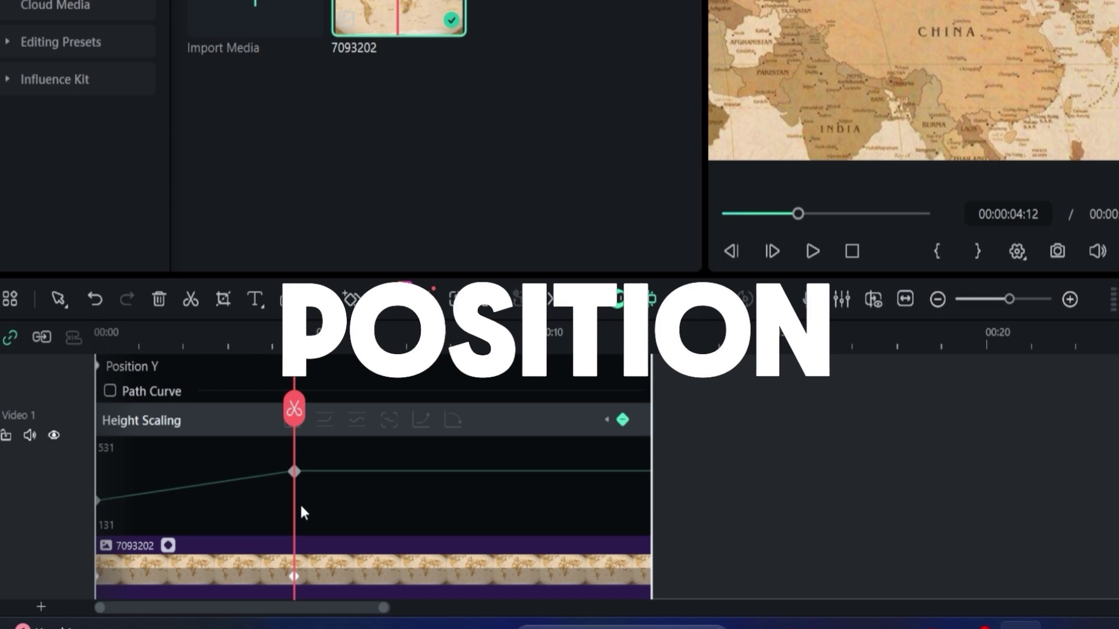
scroll(314, 524, "up", 1)
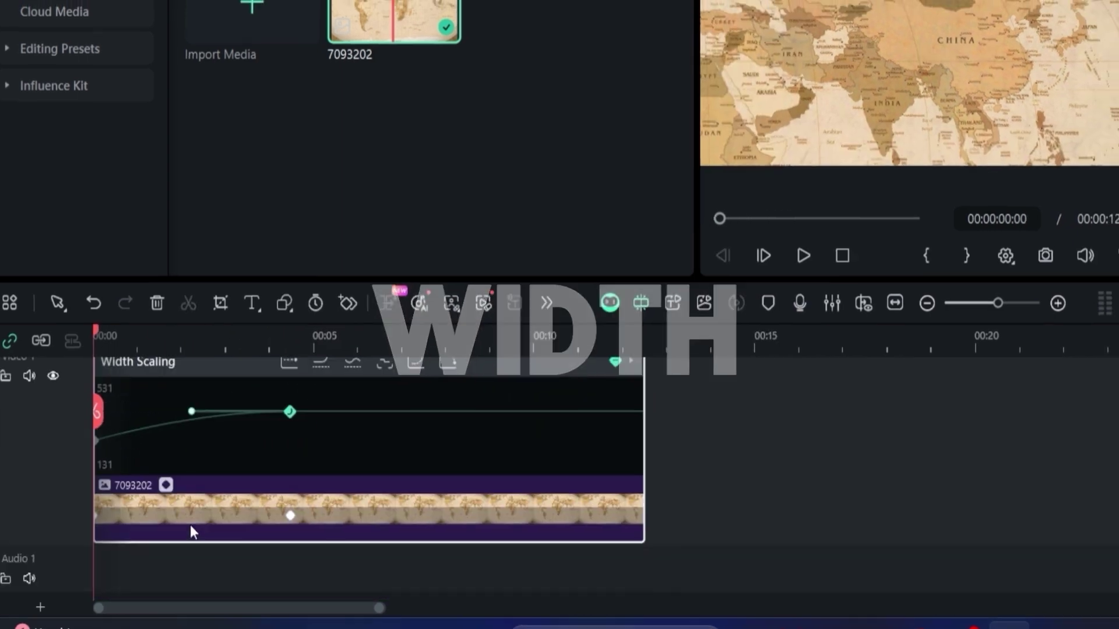
key("space")
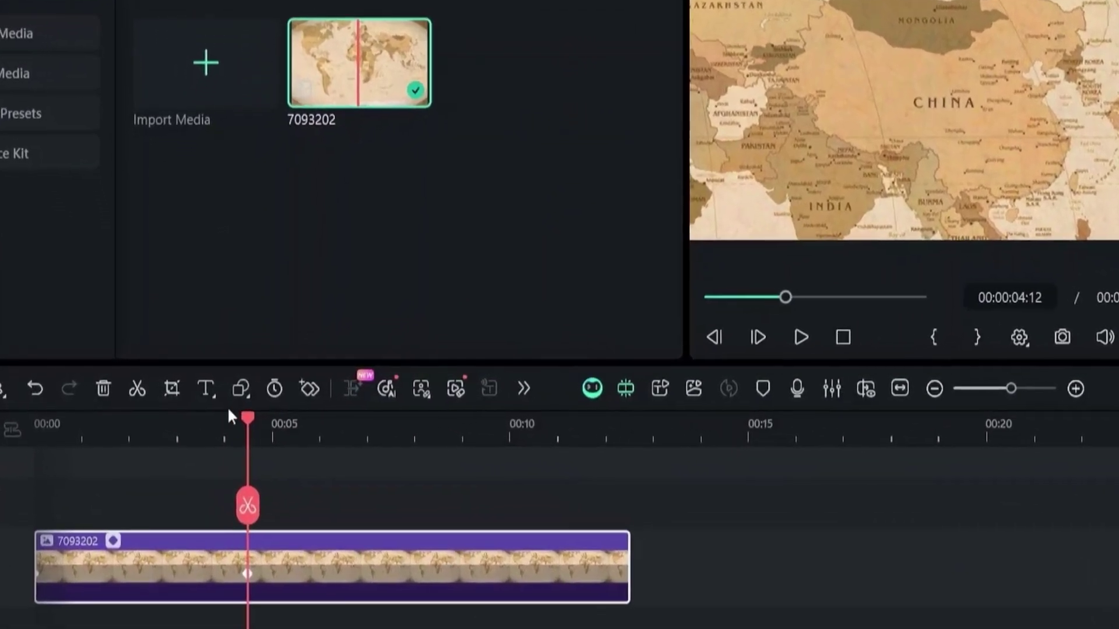
Trace China's border with the Pen Tool from 00:00:04:12 and give the path a Glow stroke effect.
left_click(232, 389)
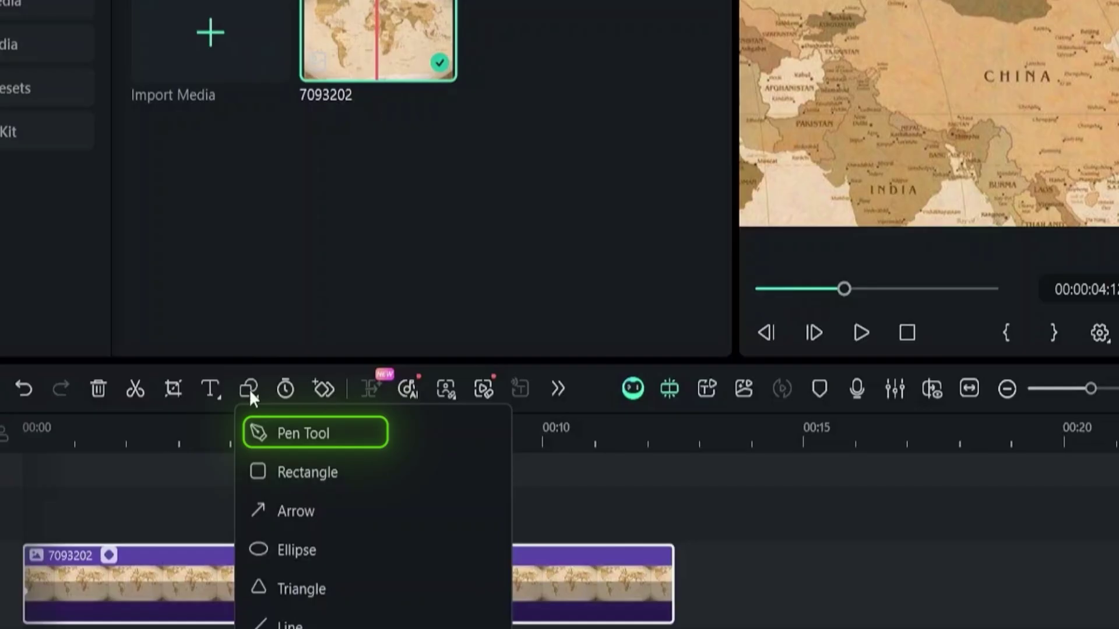
left_click(278, 430)
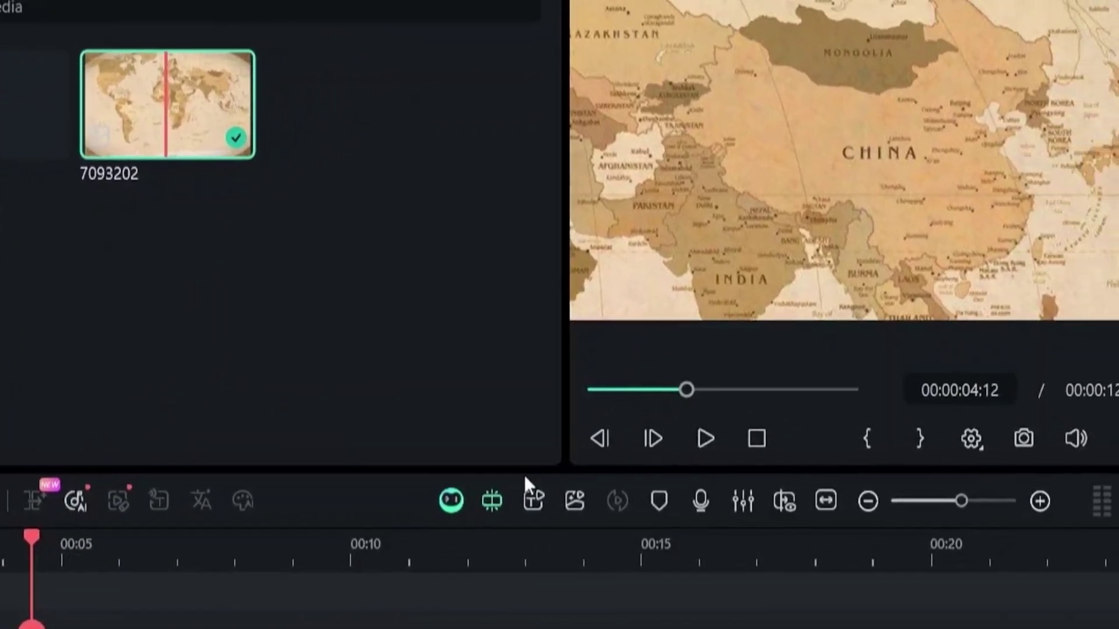
left_click(920, 158)
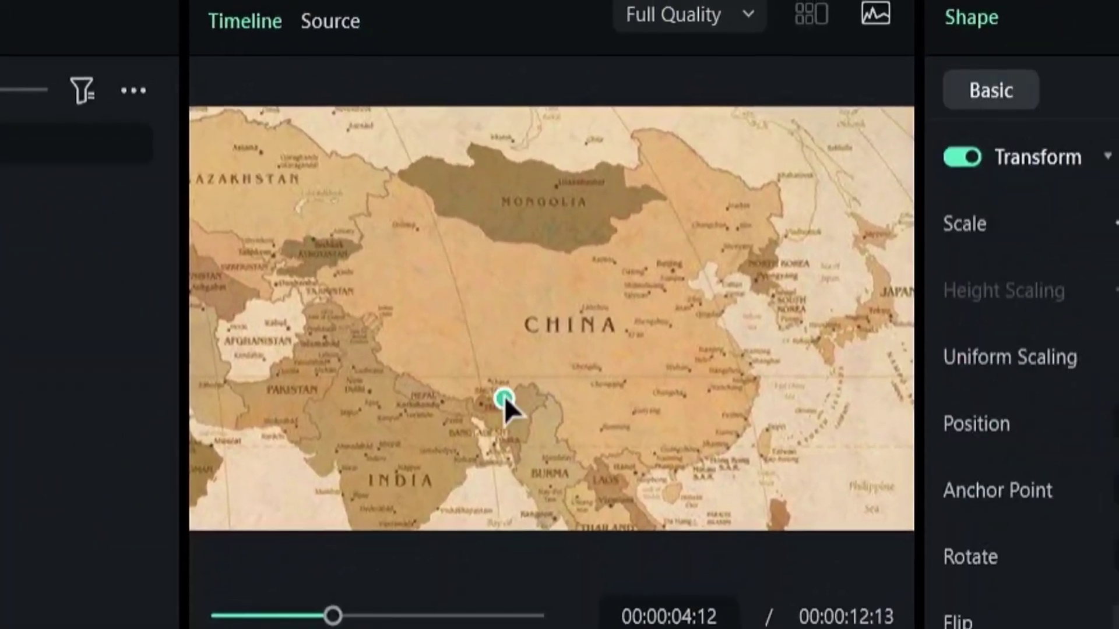
left_click(492, 402)
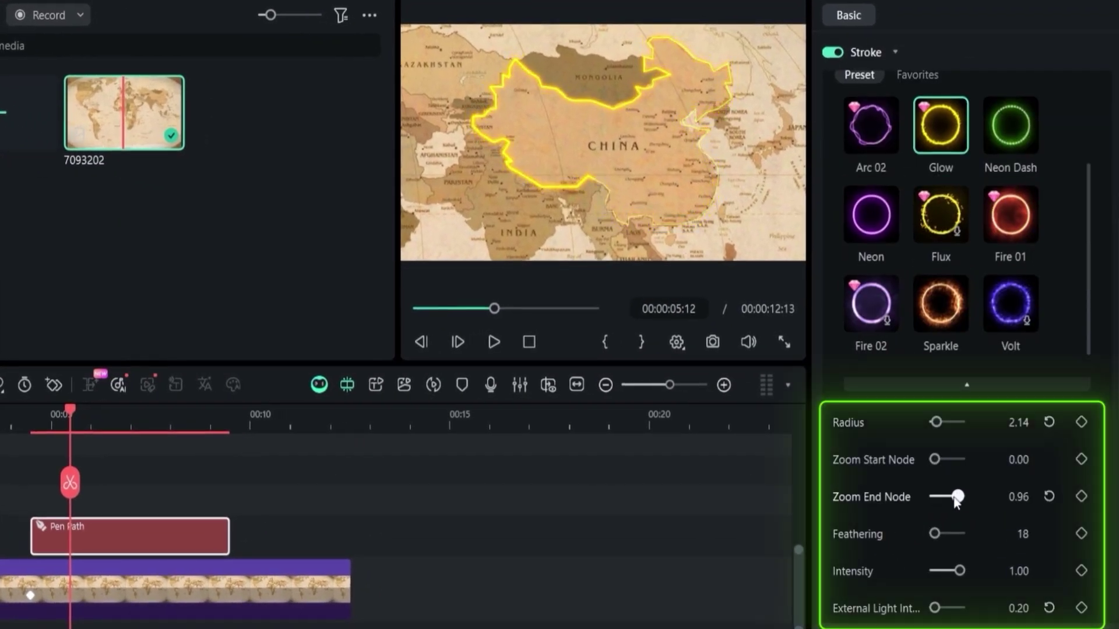
Adjust the Glow stroke, setting Zoom End Node to 0.00 and Feathering to 18.
left_click_drag(964, 534, 935, 543)
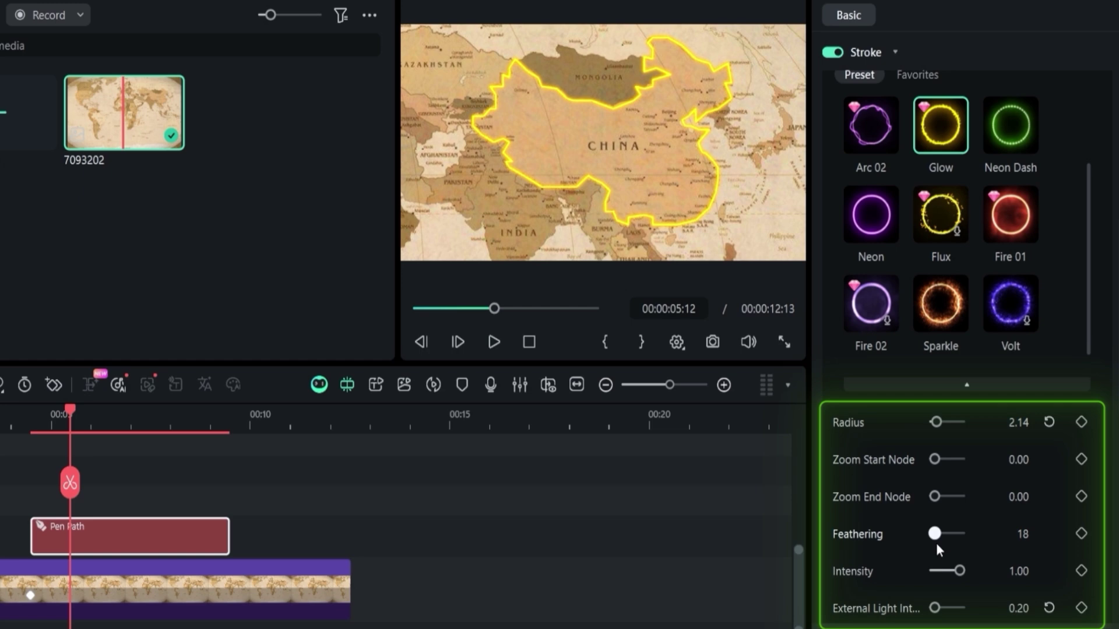
scroll(921, 533, "down", 3)
left_click_drag(959, 435, 931, 460)
scroll(956, 402, "up", 5)
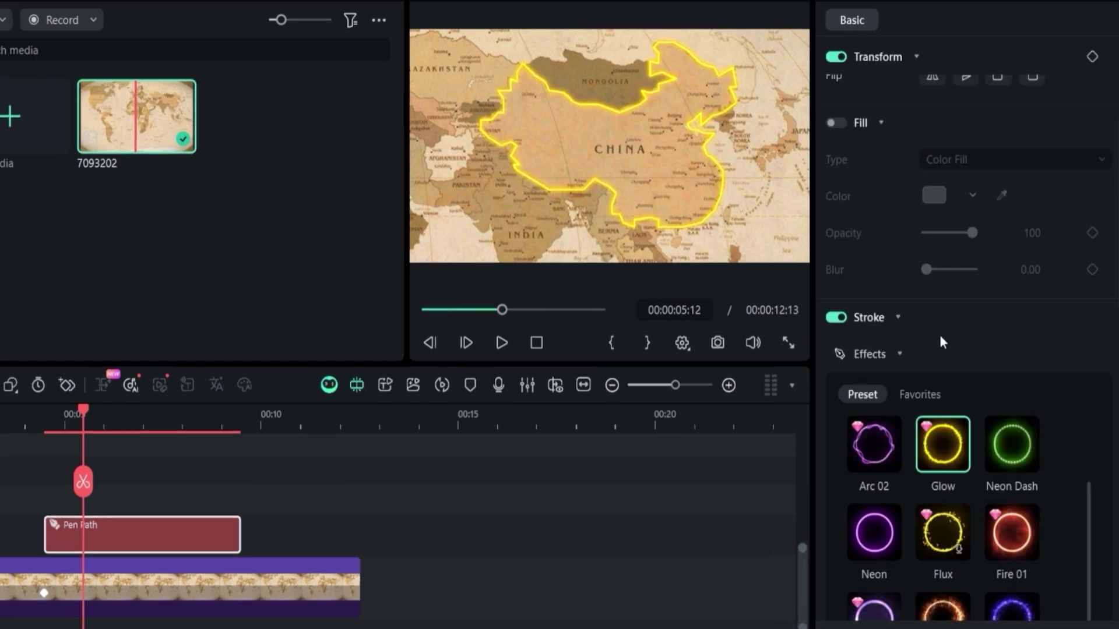
scroll(932, 341, "down", 4)
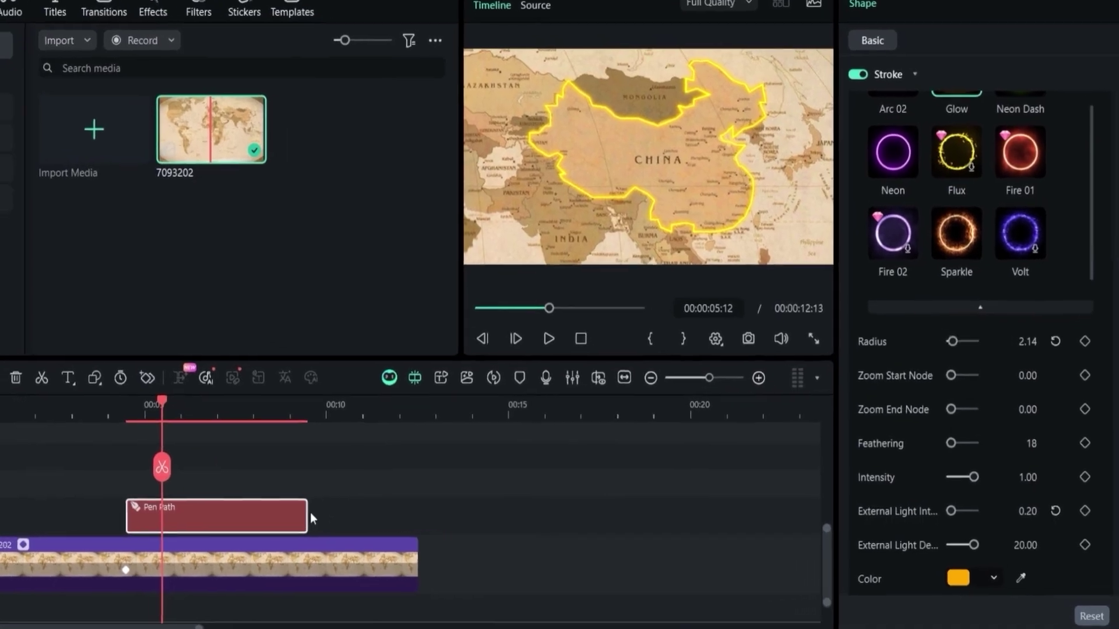
Extend the Pen Path clip to the end of the map clip and keyframe its Trim path End at 0% near its start.
left_click_drag(374, 515, 478, 515)
scroll(1049, 407, "down", 5)
left_click(1087, 404)
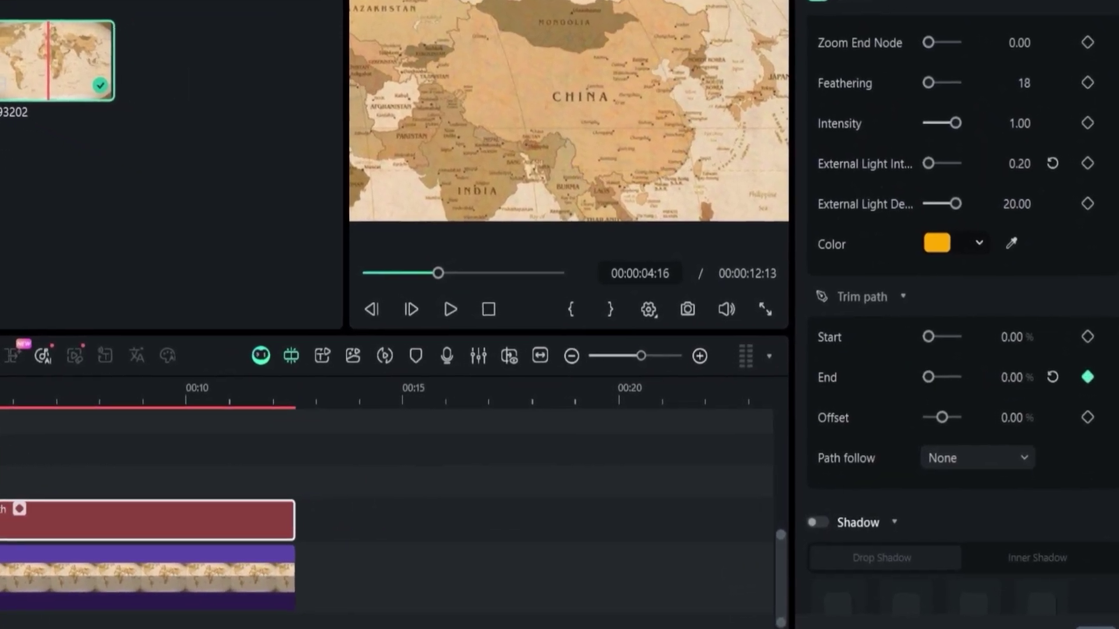
Keyframe the Trim path End at 100% at 00:00:07:03 and preview the outline drawing itself.
left_click_drag(48, 382, 62, 425)
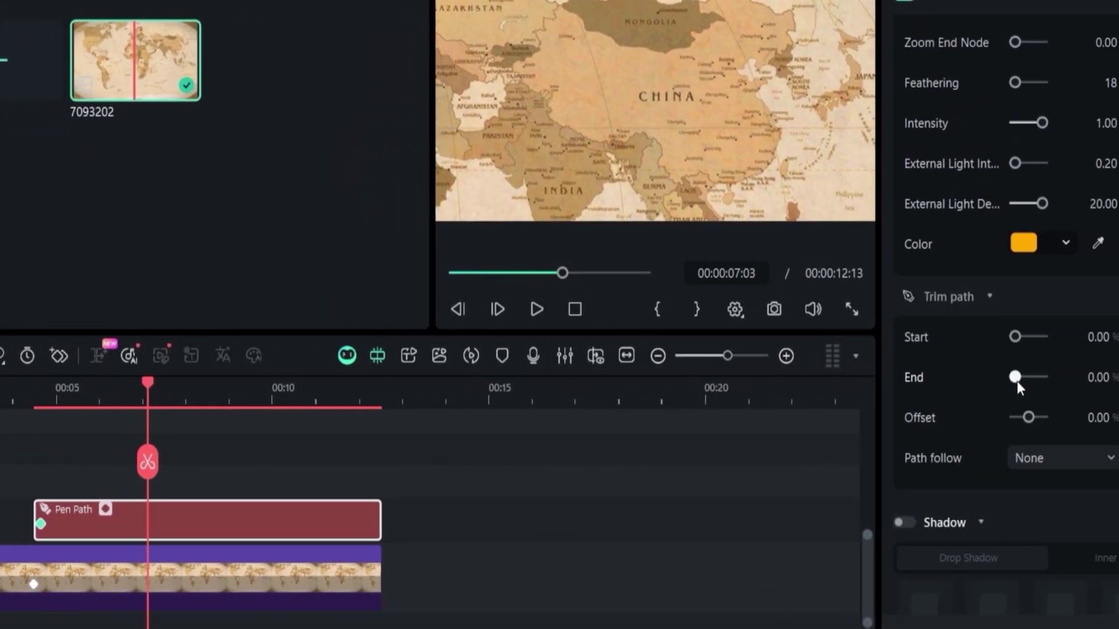
left_click_drag(1016, 381, 1054, 377)
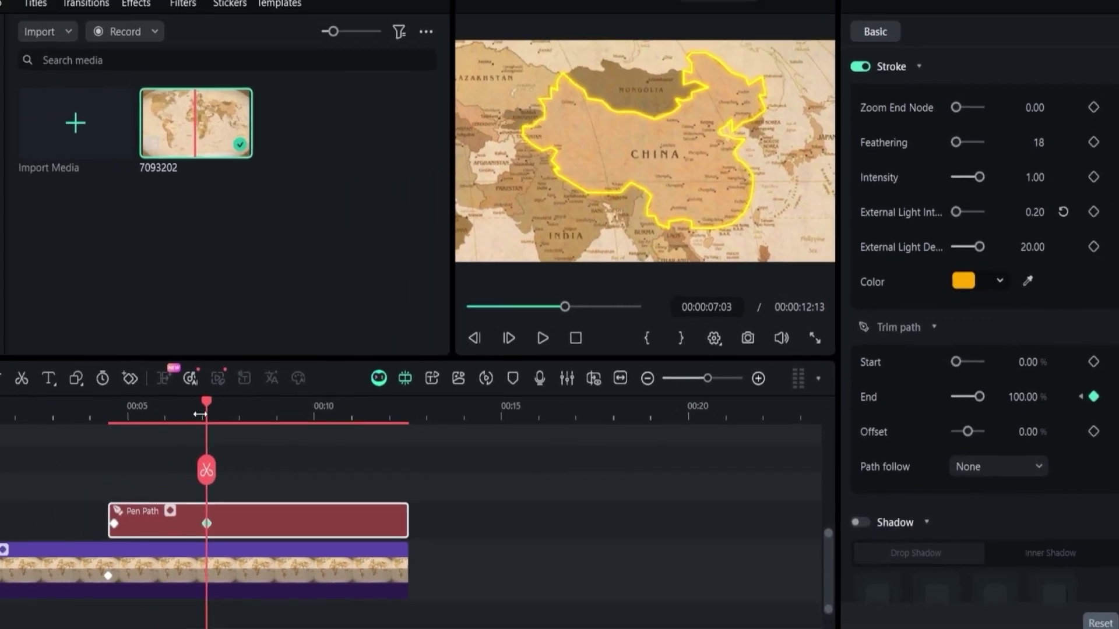
left_click(1070, 377)
key("space")
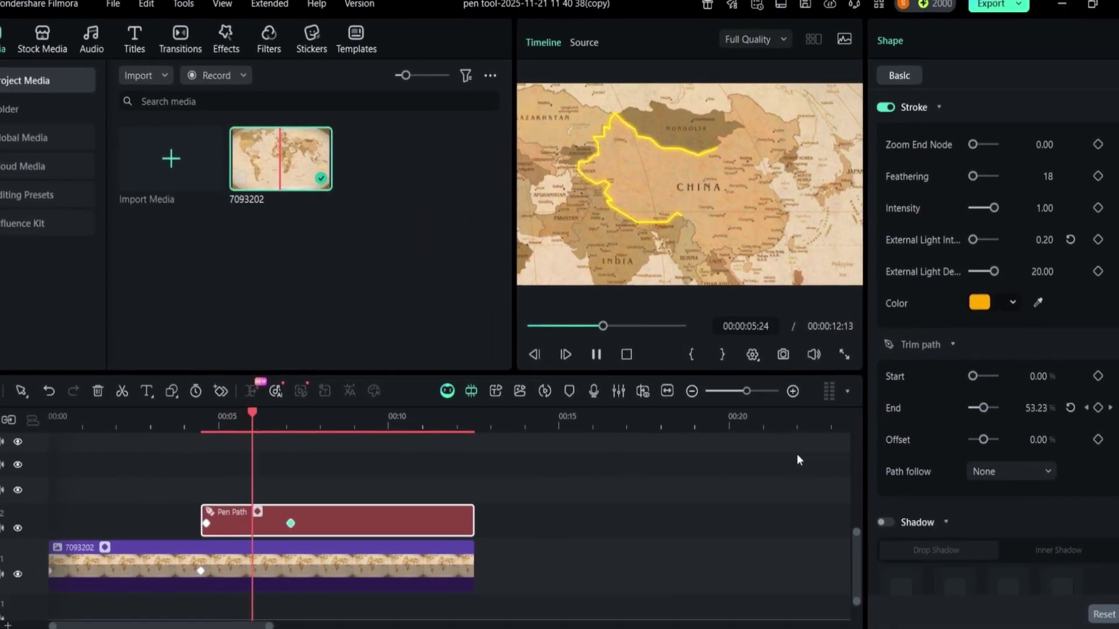
Fill the China path with red and keyframe the fill opacity at 00:00:07:09 and 00:00:09:10.
left_click(298, 424)
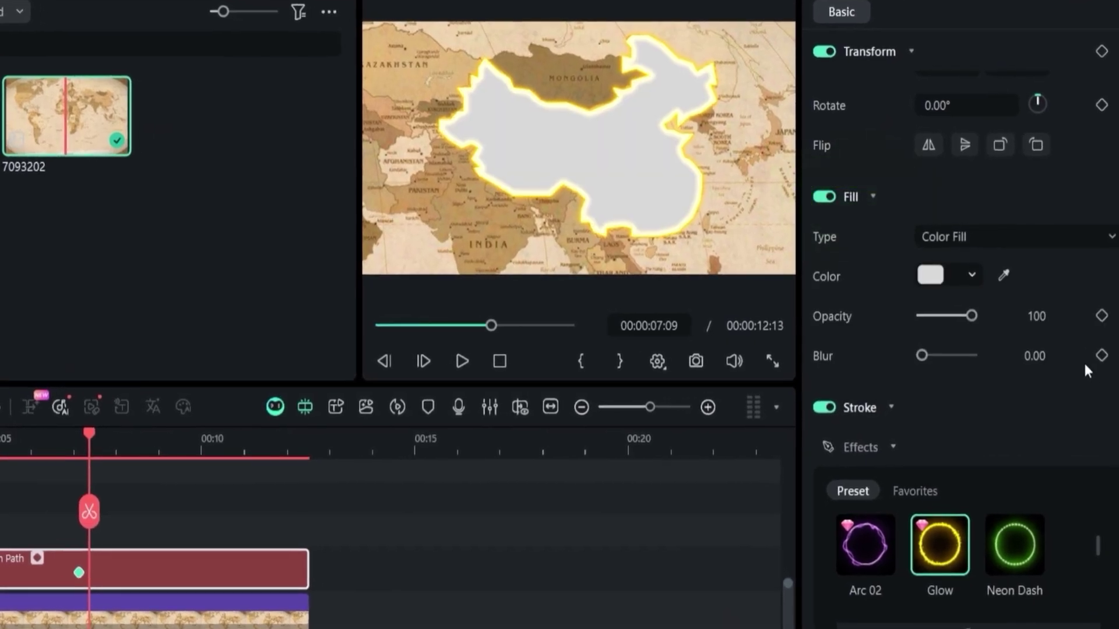
left_click(1101, 316)
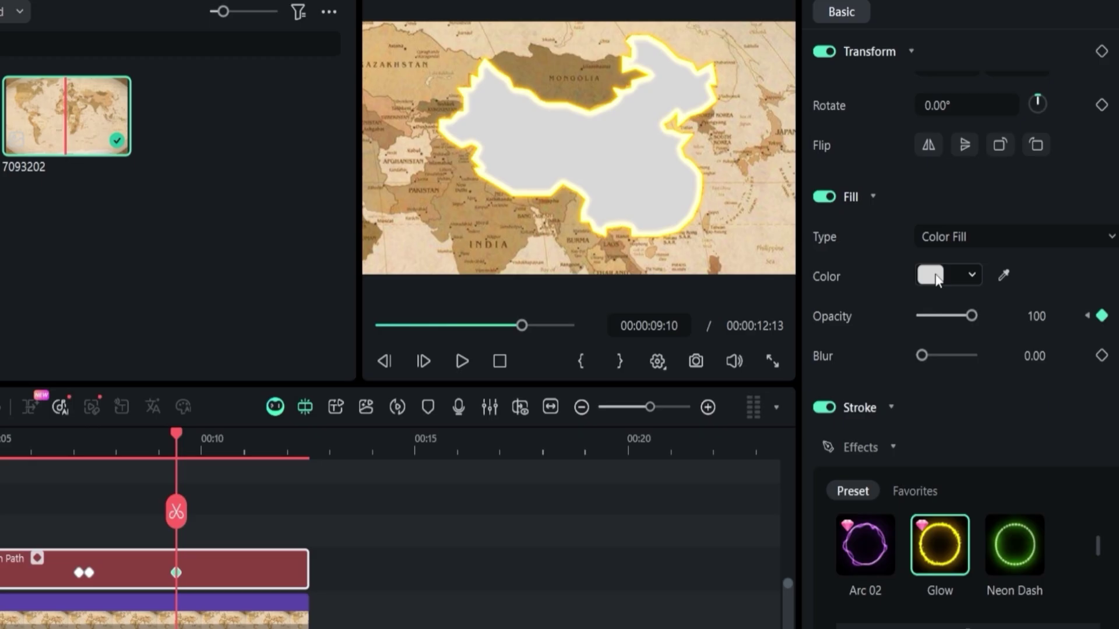
left_click(969, 276)
left_click(985, 389)
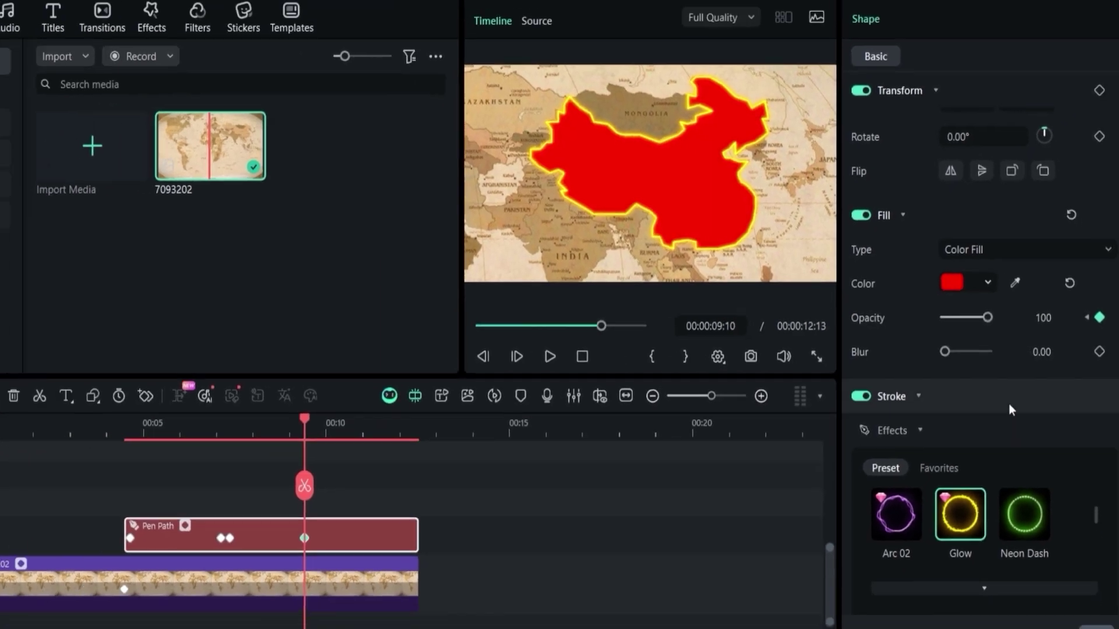
Add a Quick Text title reading "CHINA" over the outlined country and preview the animation.
left_click(128, 391)
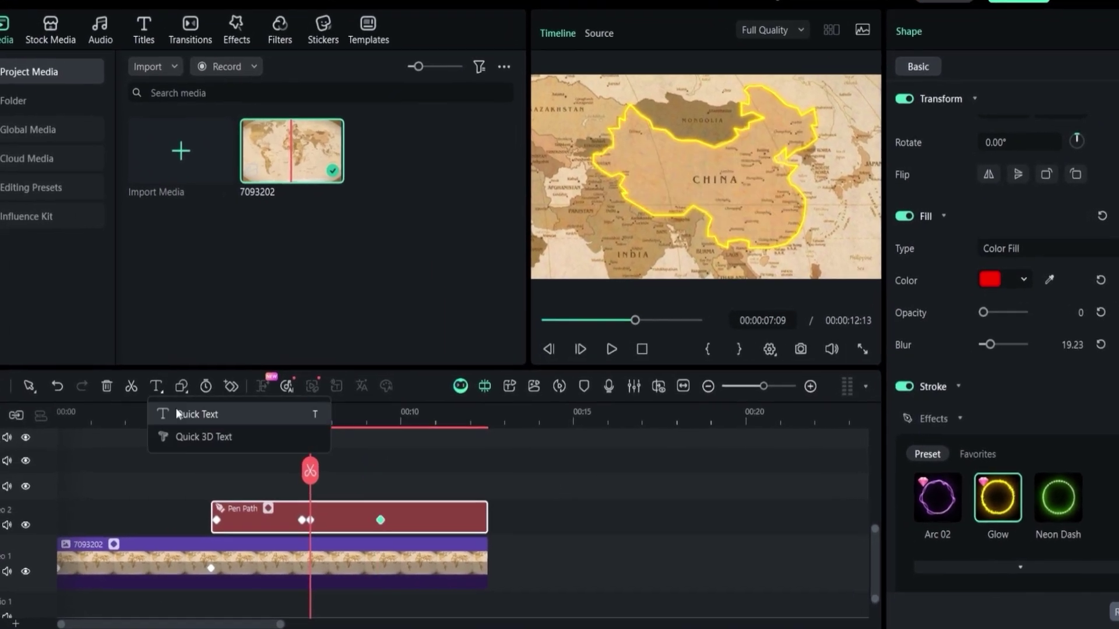
left_click(219, 396)
type("CHINA")
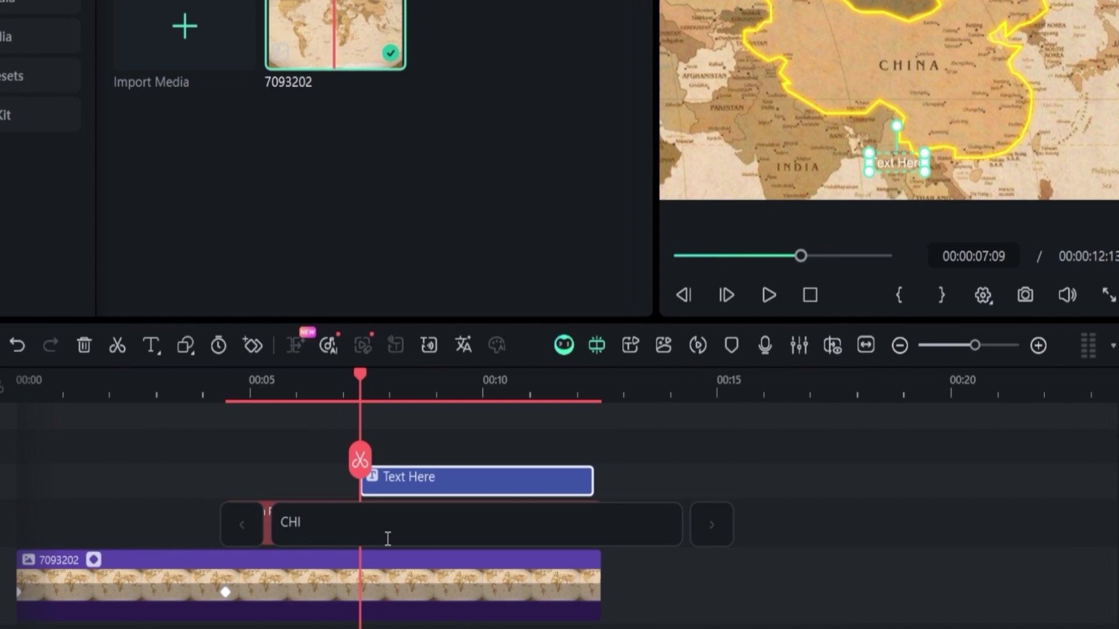
left_click(701, 579)
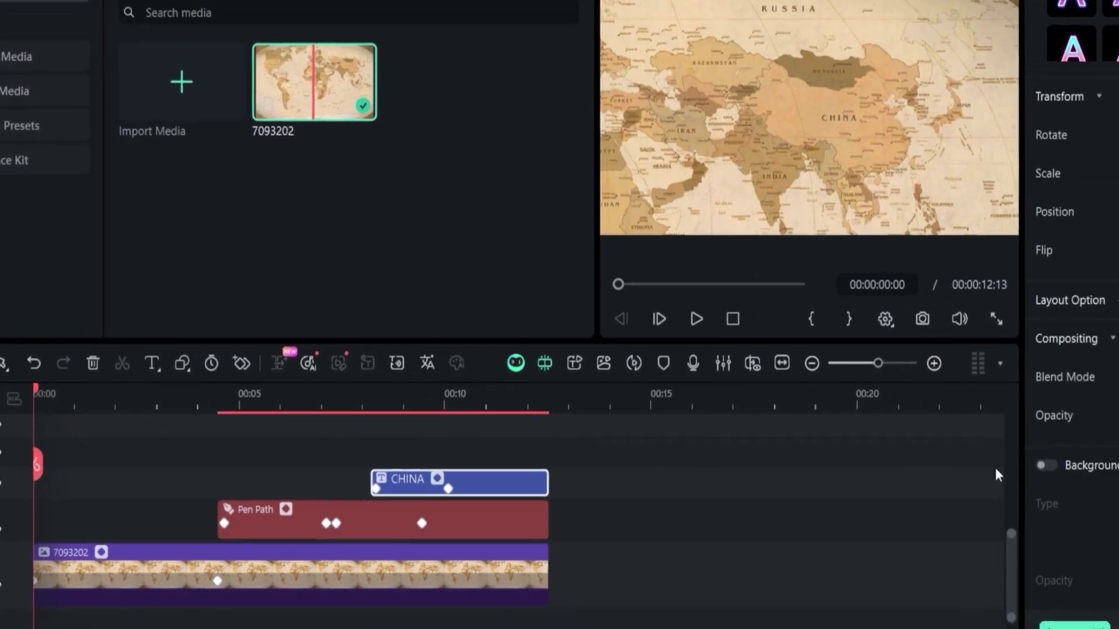
key("space")
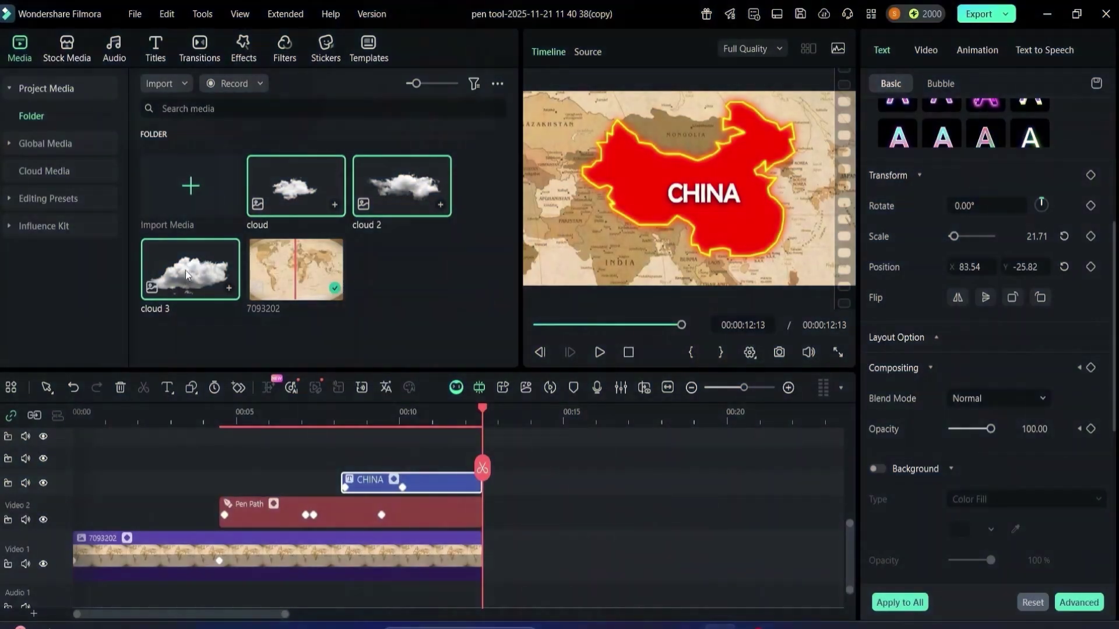
Place the cloud images on tracks above the map at the start of the timeline and play the animation.
left_click_drag(186, 270, 169, 477)
scroll(179, 514, "up", 1)
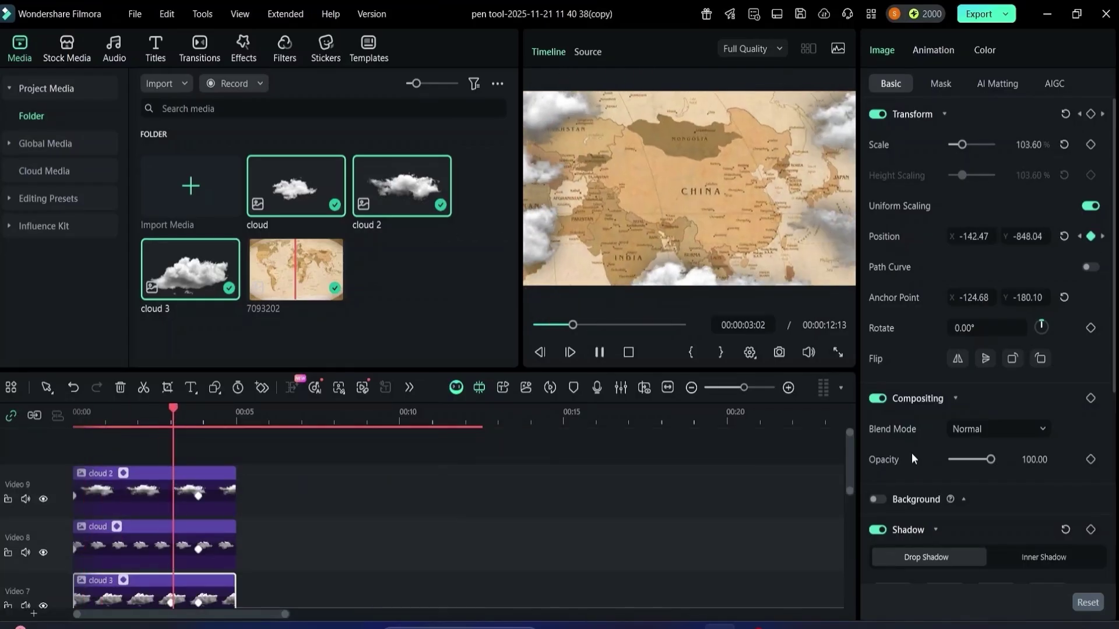
key("space")
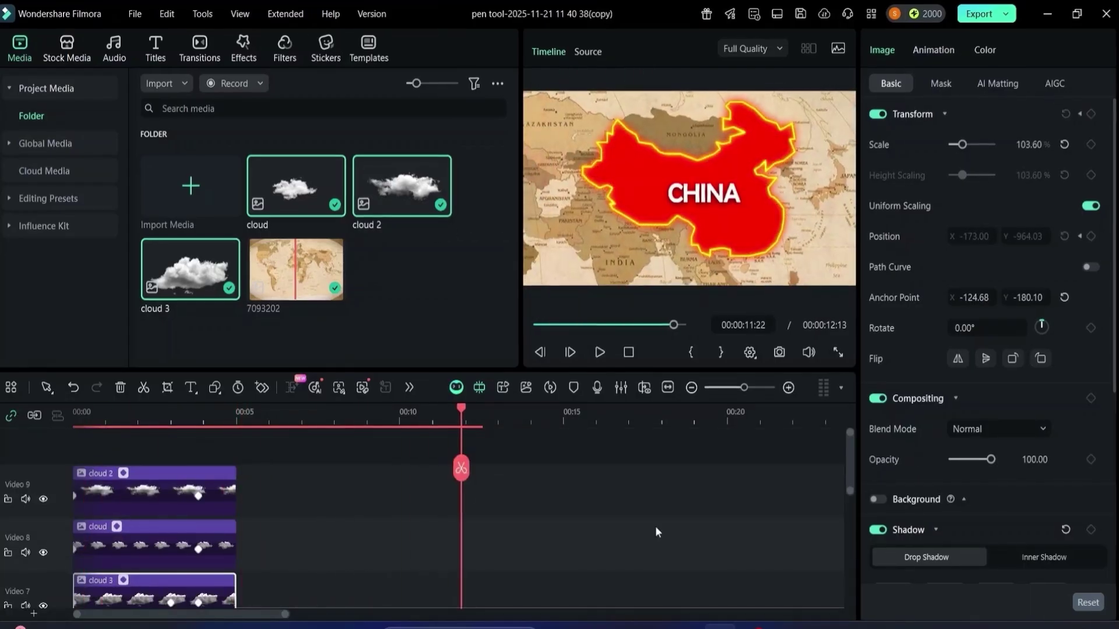
Combine all the cloud clips into one compound clip and open its timeline.
scroll(239, 498, "down", 4)
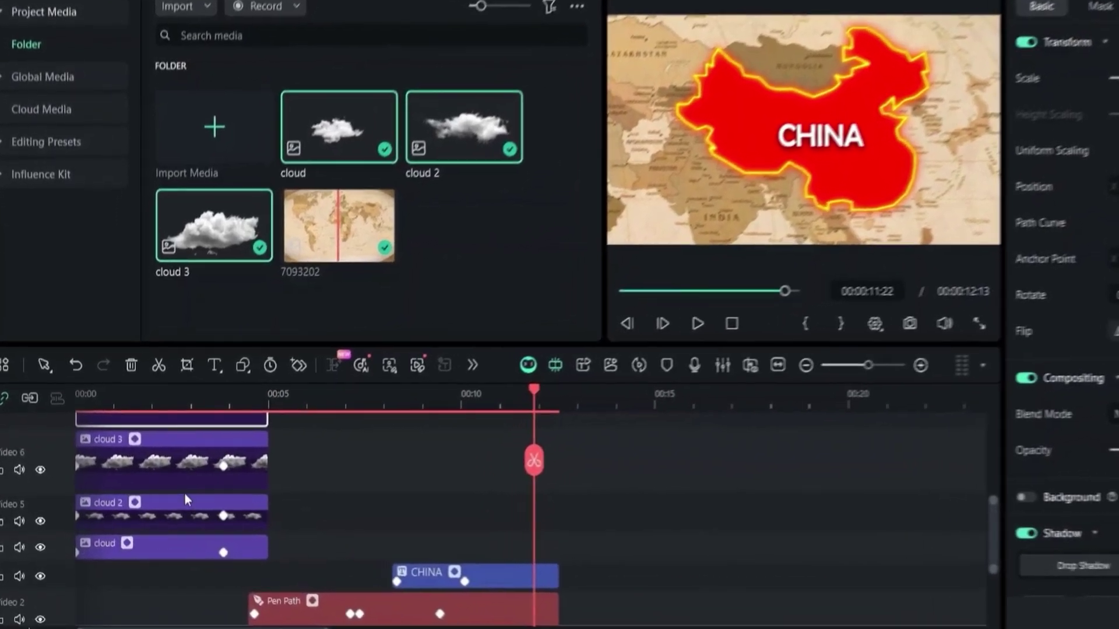
scroll(190, 583, "up", 3)
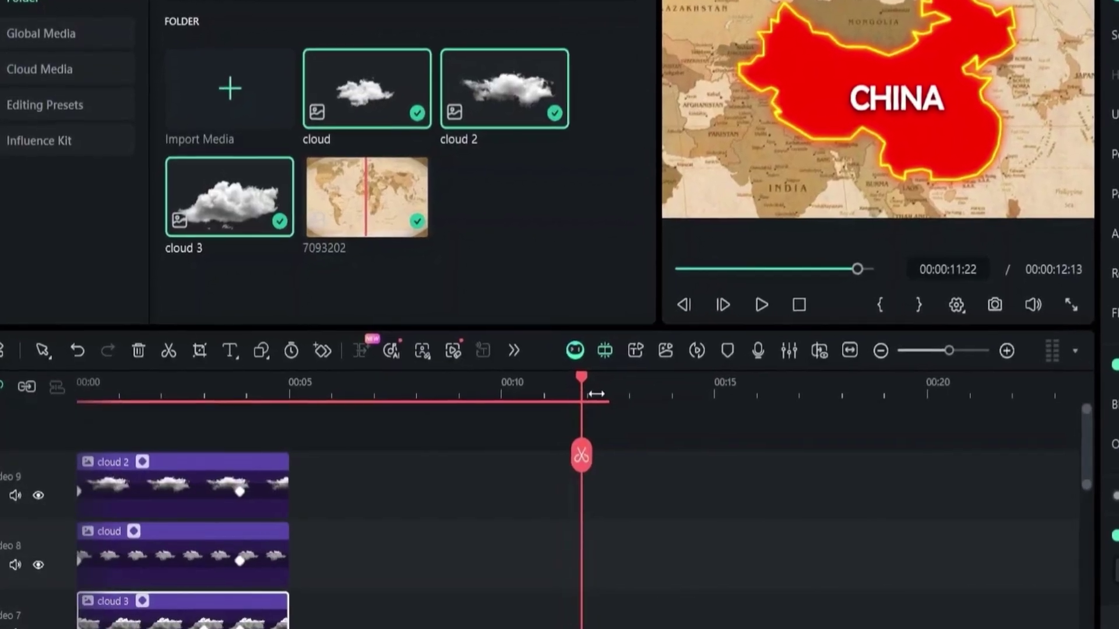
left_click_drag(585, 374, 93, 466)
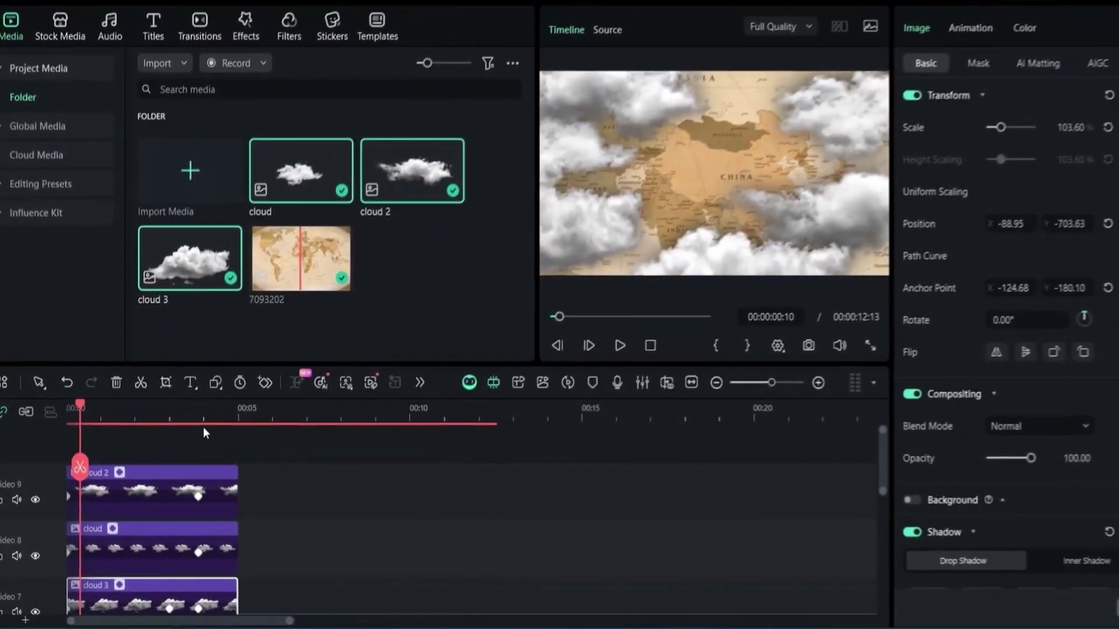
left_click_drag(220, 408, 338, 411)
scroll(266, 542, "down", 2)
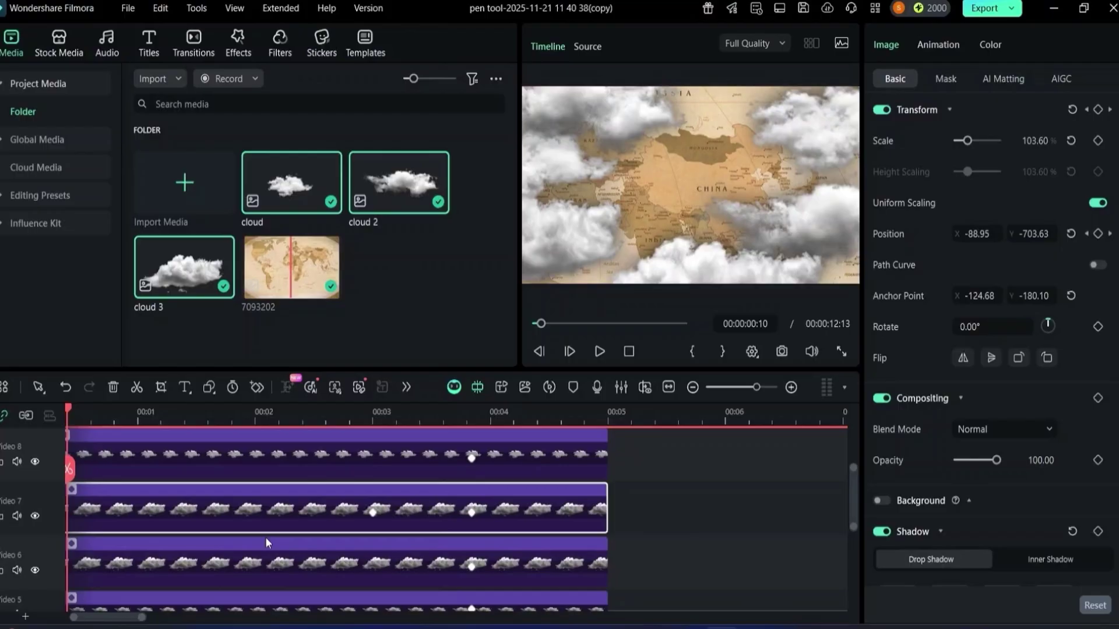
scroll(539, 571, "down", 3)
scroll(534, 561, "up", 4)
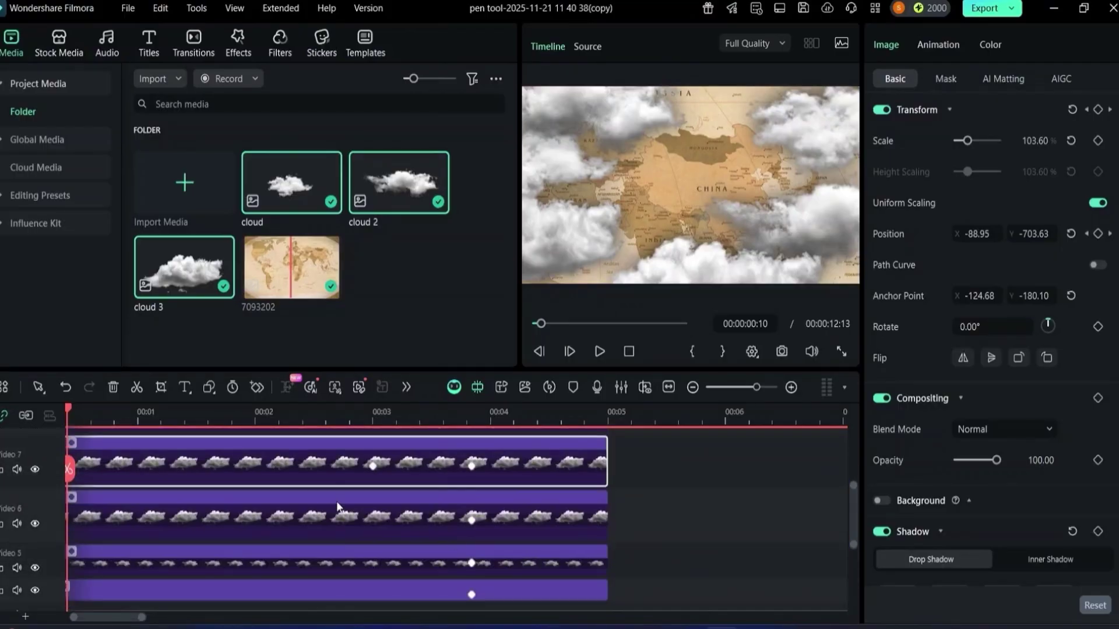
scroll(642, 538, "up", 3)
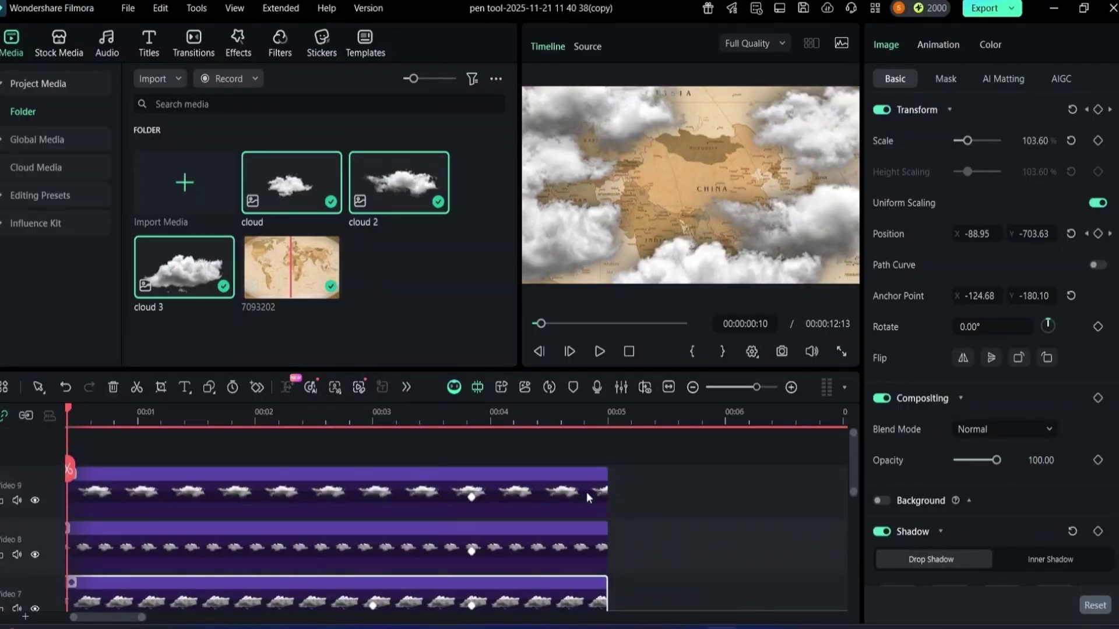
left_click_drag(288, 542, 588, 555)
right_click(410, 458)
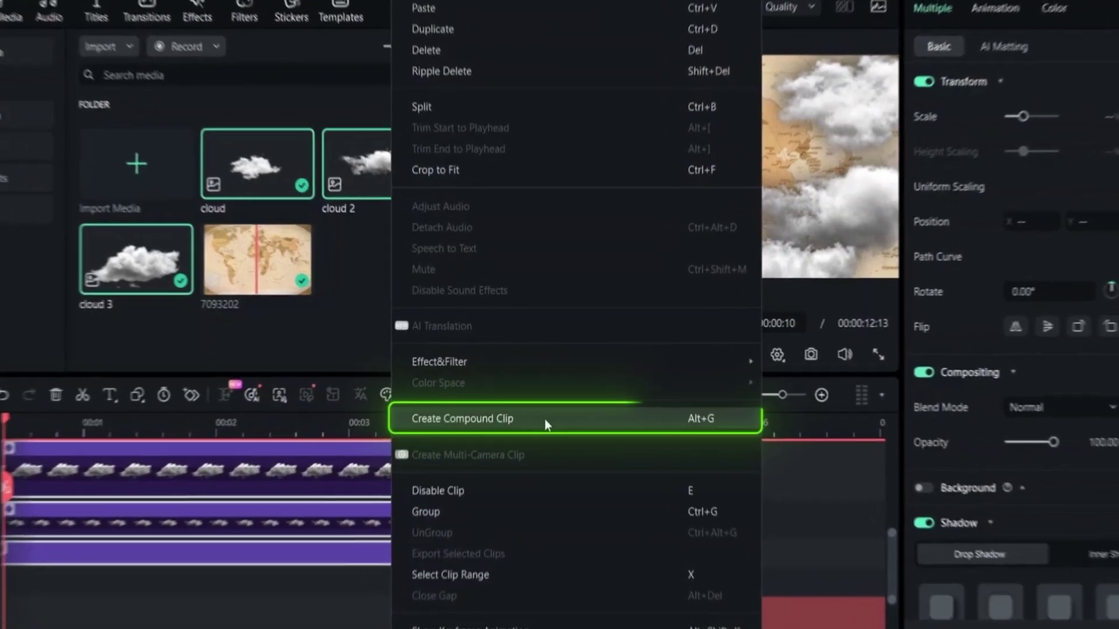
left_click(543, 431)
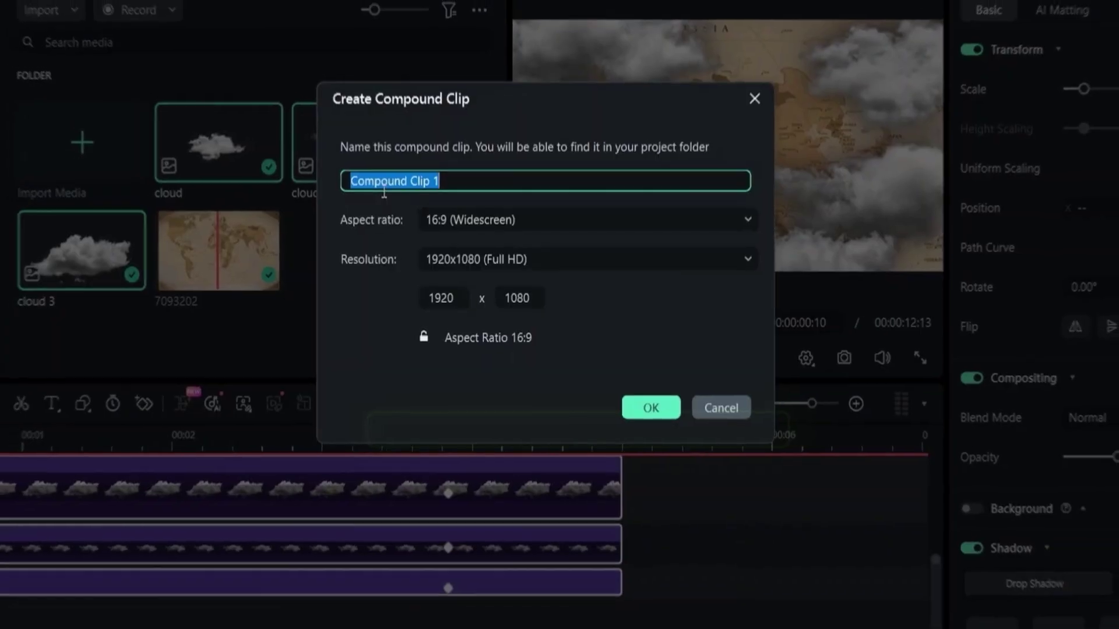
left_click(650, 408)
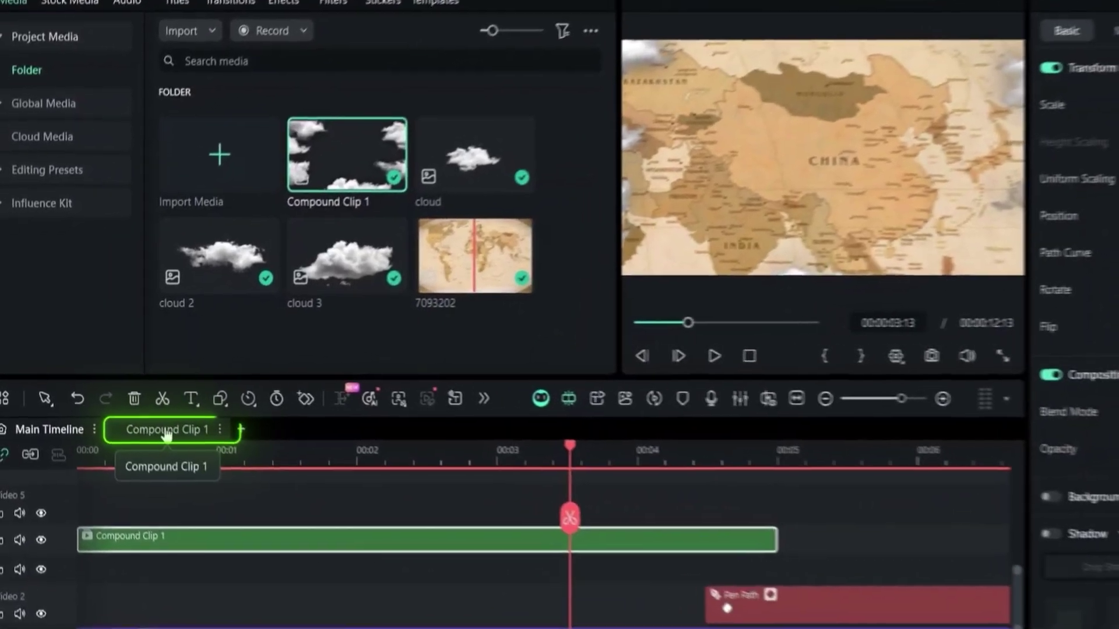
left_click(134, 415)
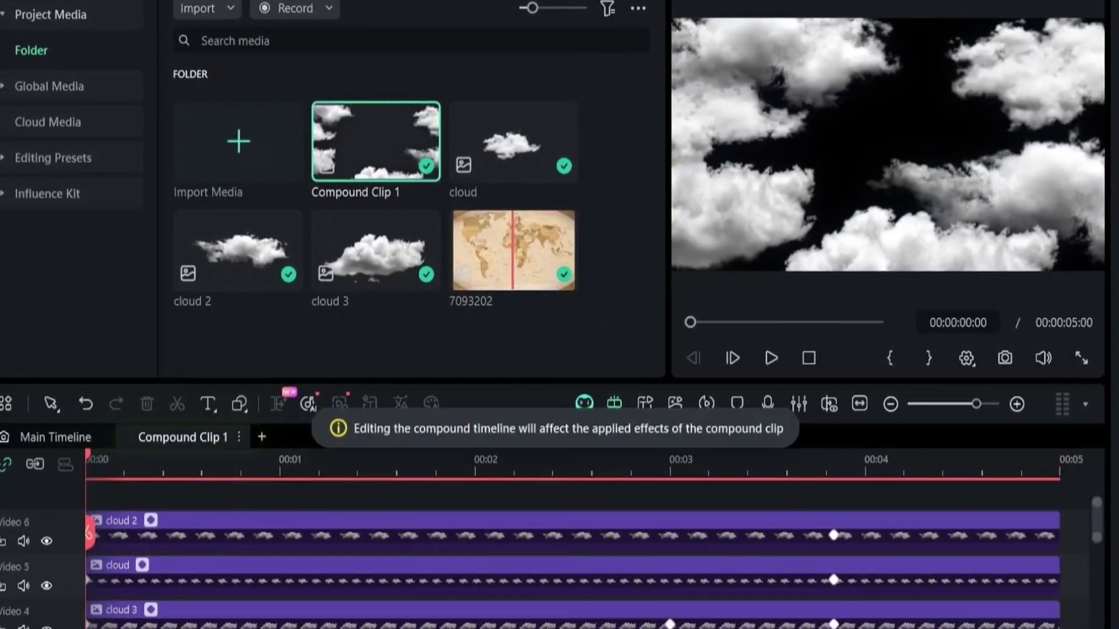
Play the cloud compound clip over the China map in the main timeline to review the parting clouds.
key("space")
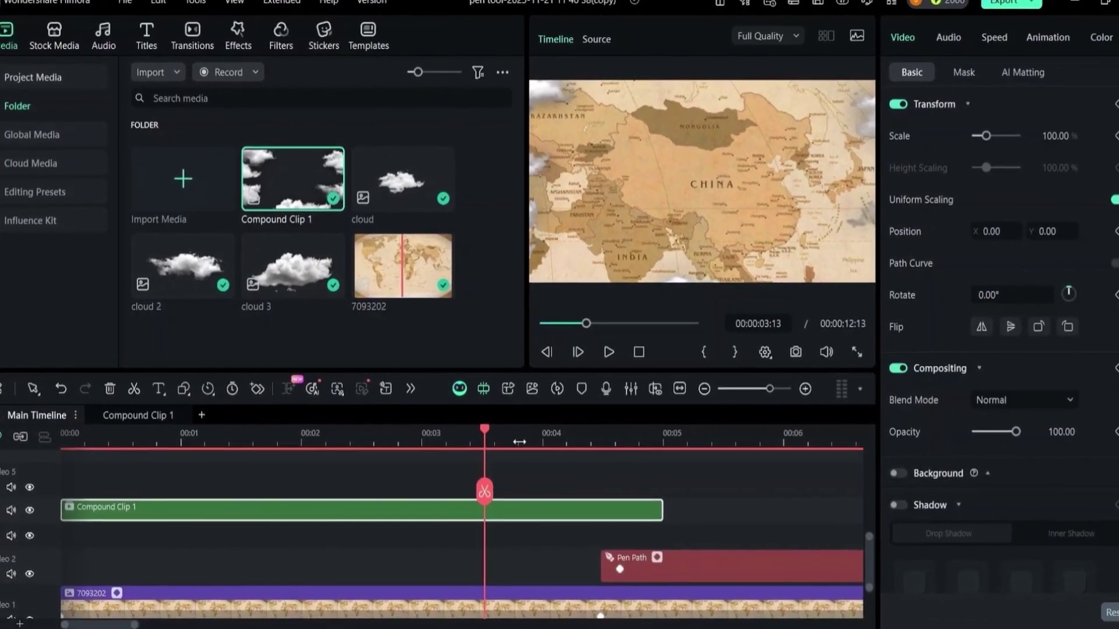
scroll(548, 436, "down", 6)
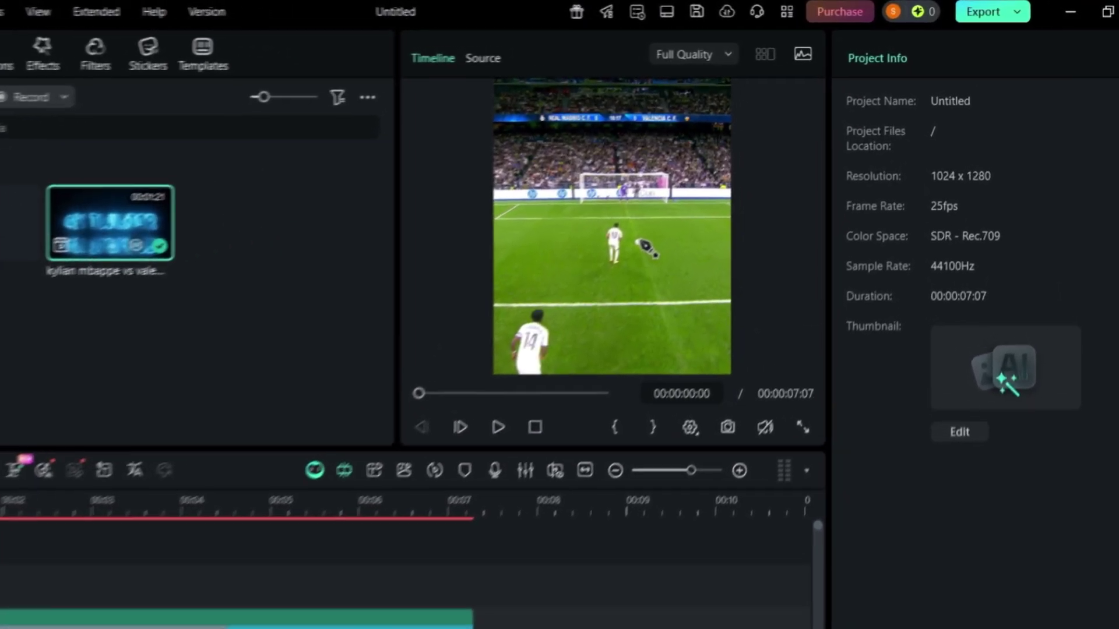
Draw a pen path on the football clip from beside the penalty taker up to the goal.
left_click(592, 265)
left_click(616, 230)
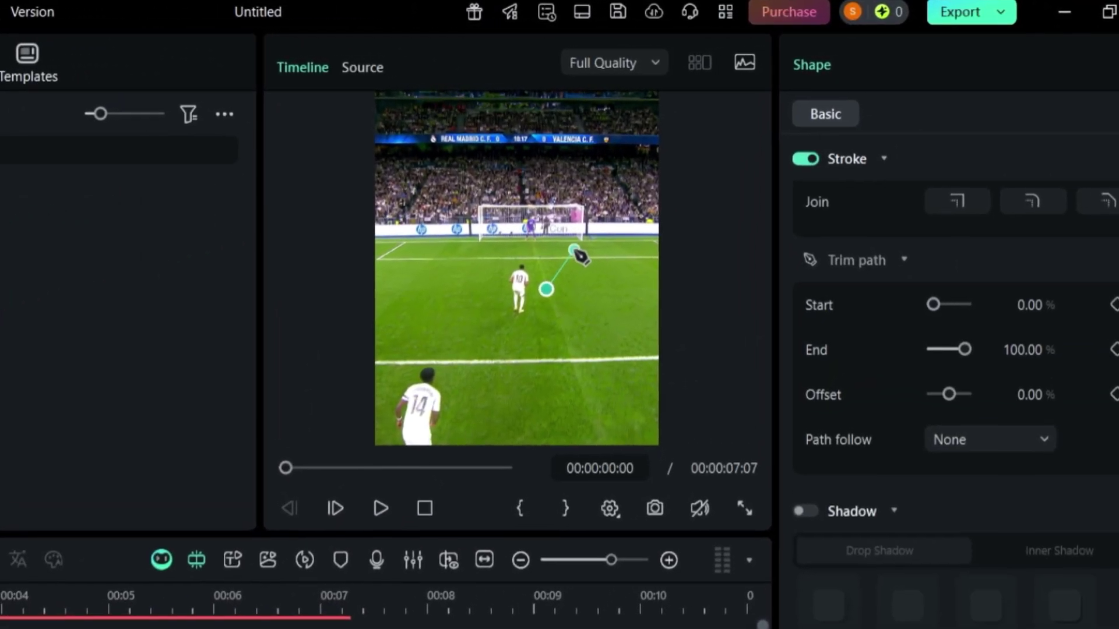
left_click(610, 200)
scroll(960, 553, "up", 3)
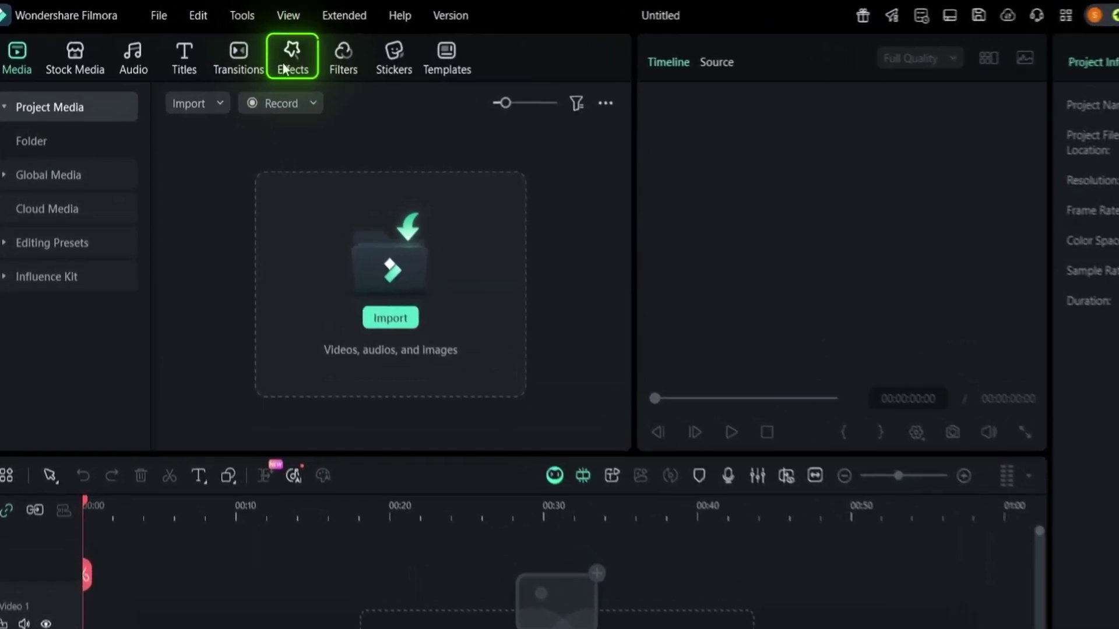
Open the Animated Charts generator from the Exclusive video effects.
left_click(285, 69)
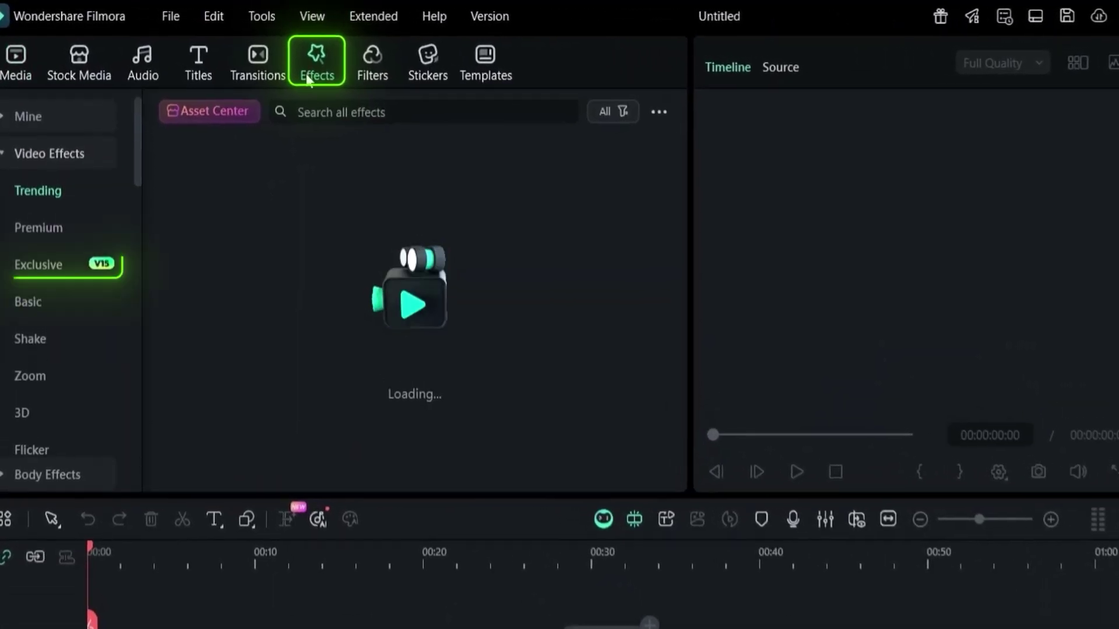
left_click(60, 242)
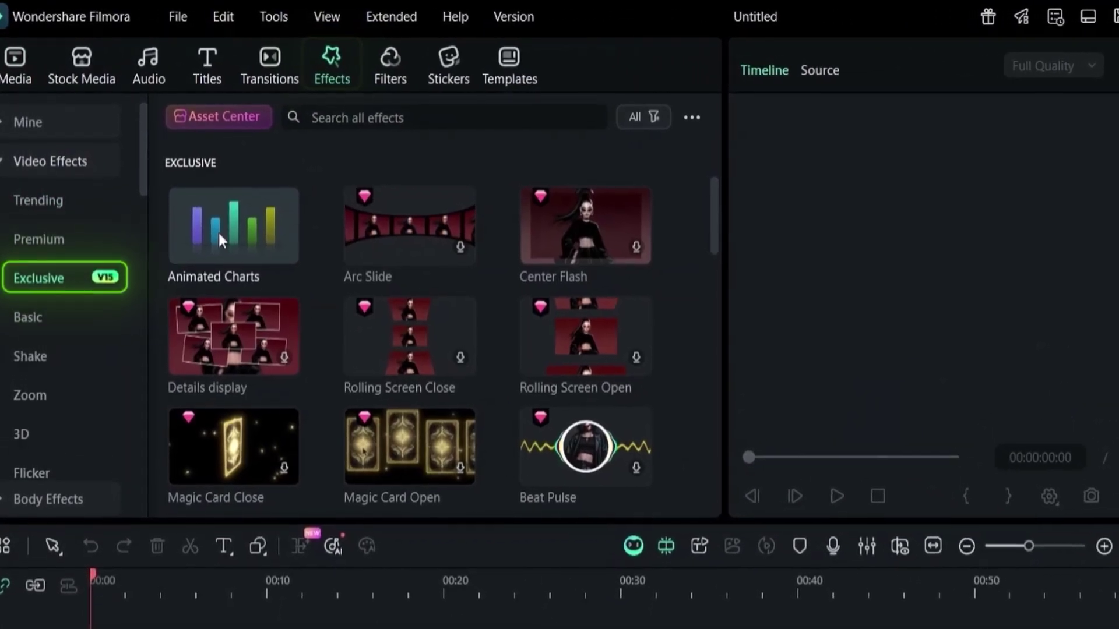
left_click(218, 230)
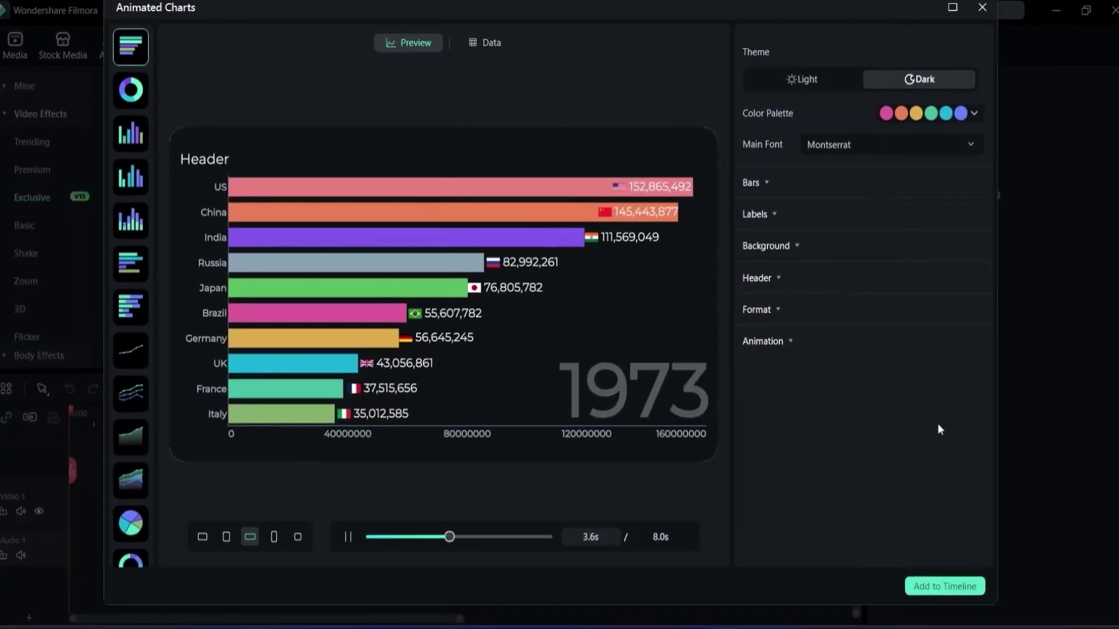
Look through the animated chart types and choose the plain Column Chart.
left_click(128, 103)
left_click(131, 140)
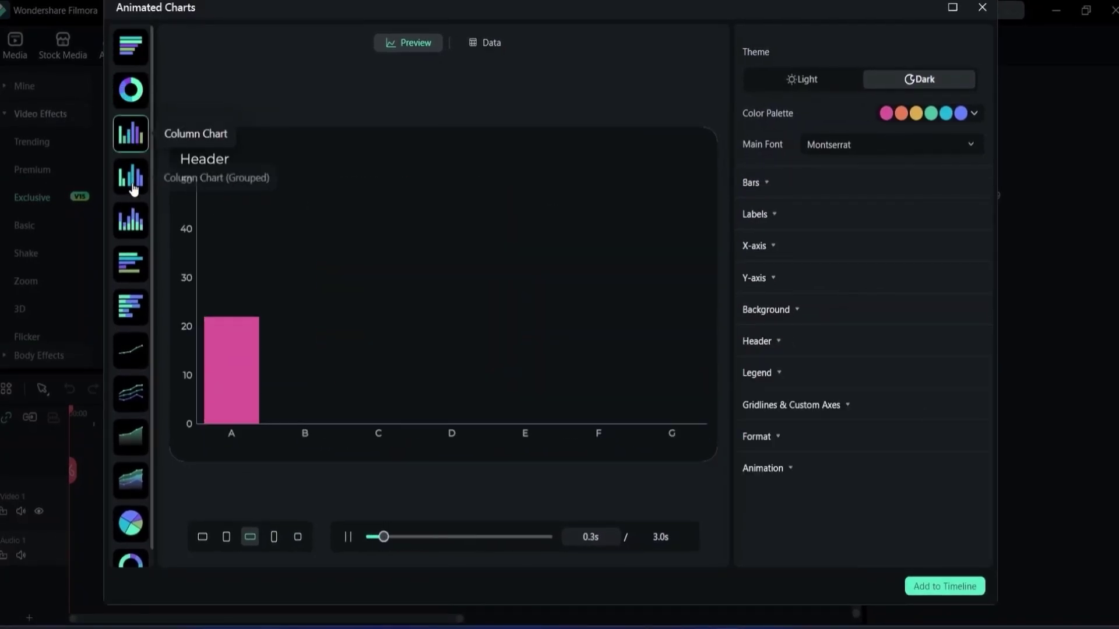
left_click(133, 188)
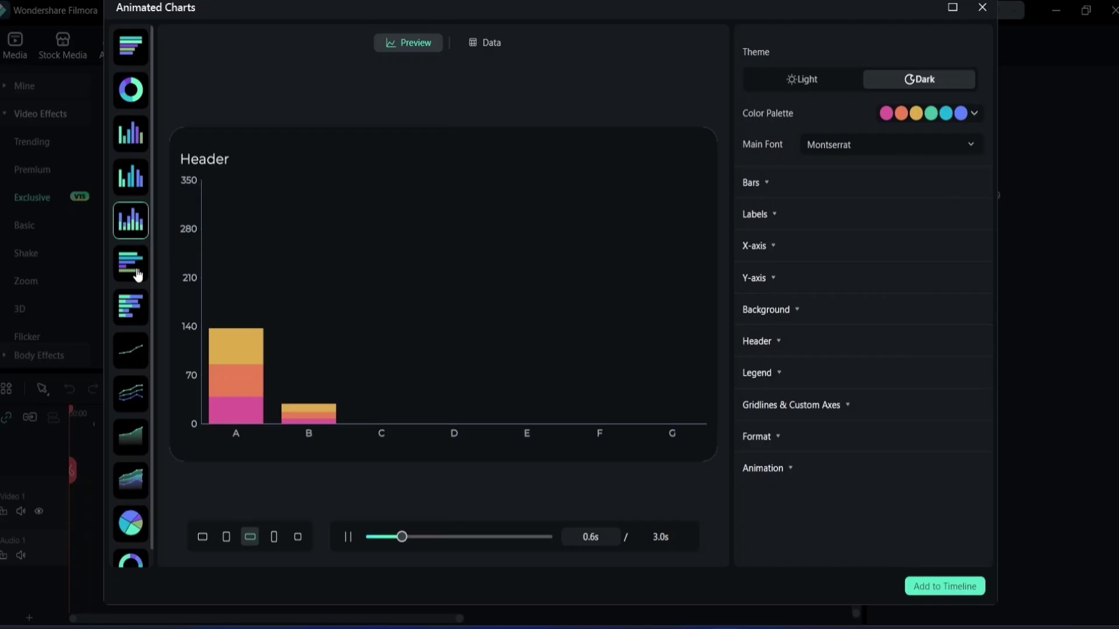
left_click(138, 135)
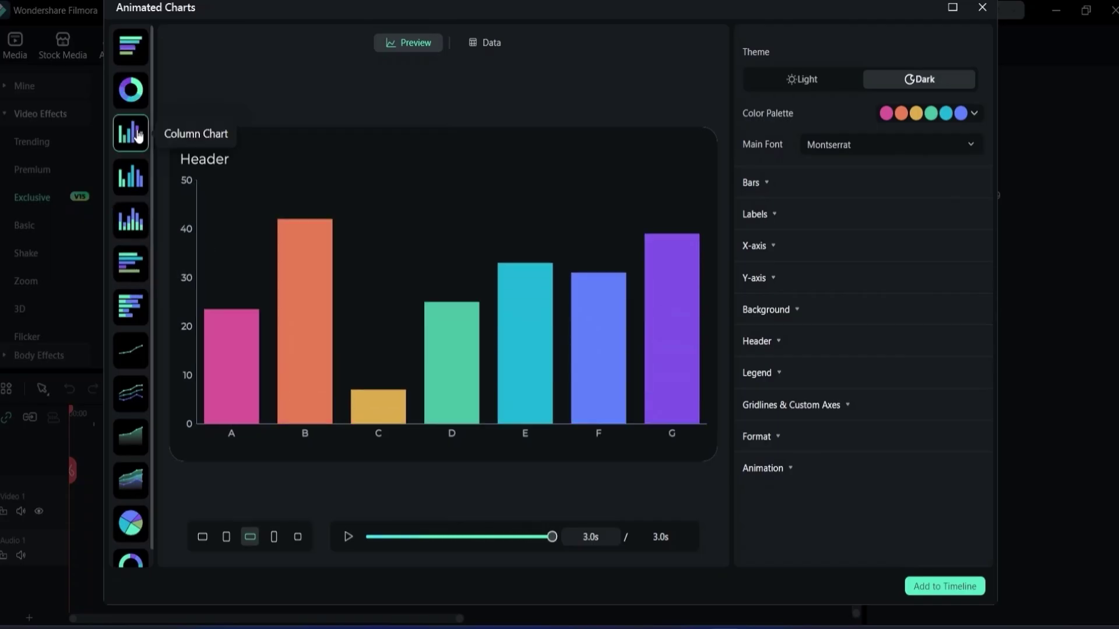
Compare the Light and Dark themes, keep Dark, recolour bar D bright green and show value labels above the bars.
left_click(817, 82)
left_click(908, 82)
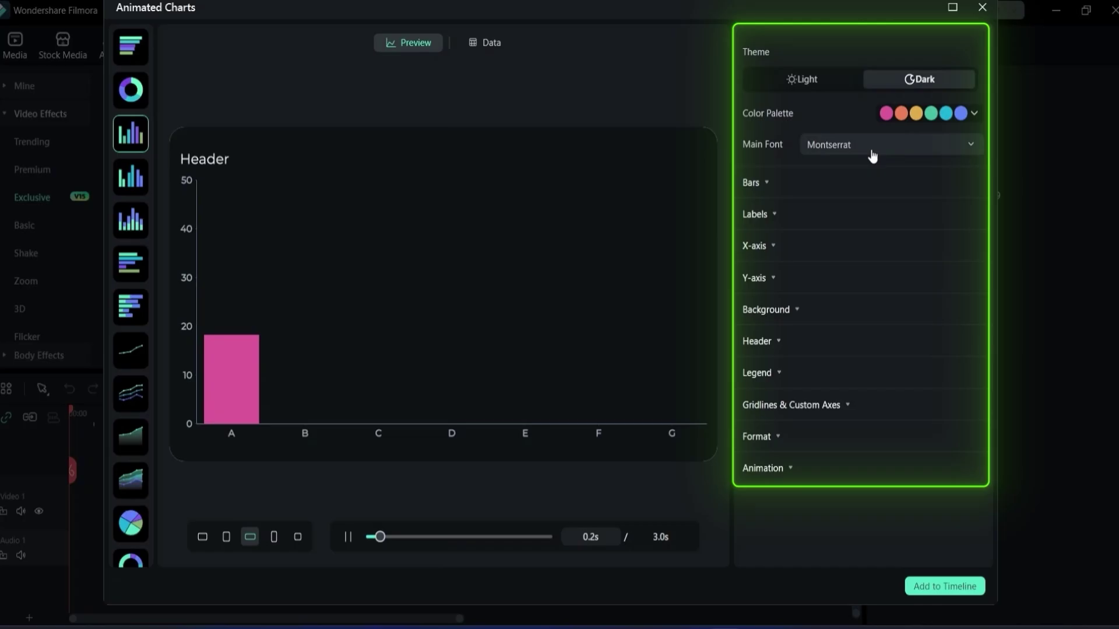
left_click(926, 114)
left_click(926, 227)
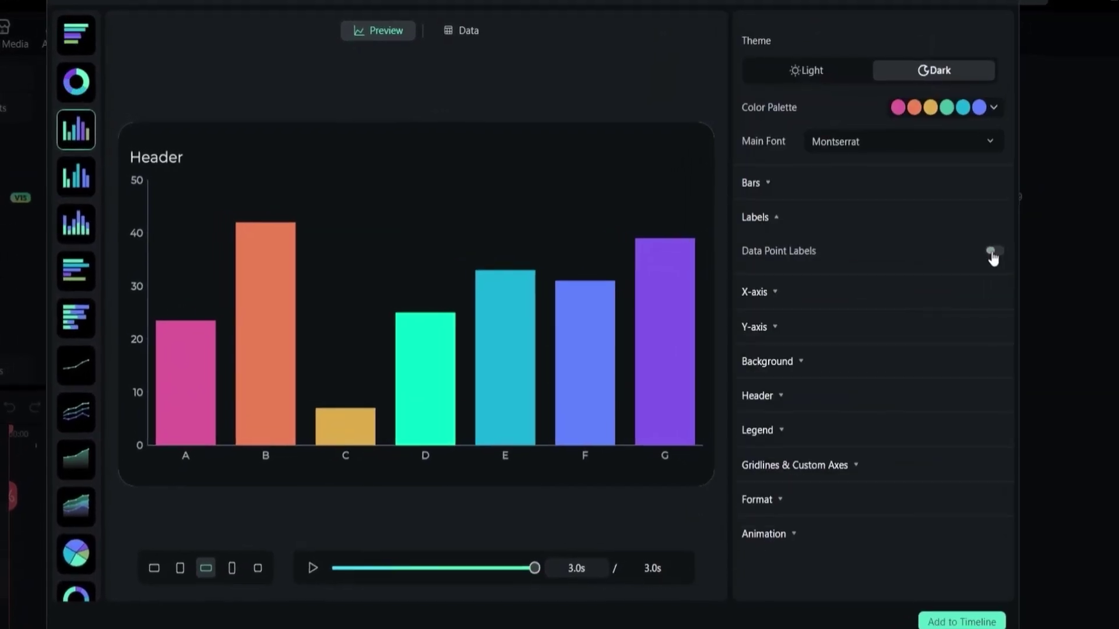
left_click(990, 255)
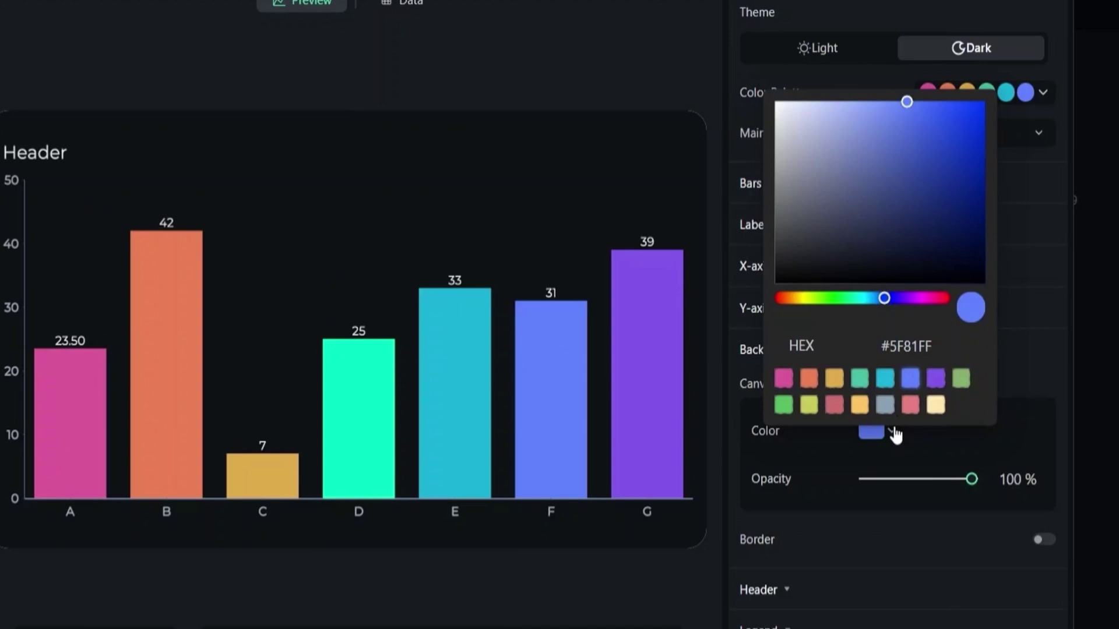
Style the chart with a black canvas background, a white border of width 5 and the header PROFIT.
left_click(935, 400)
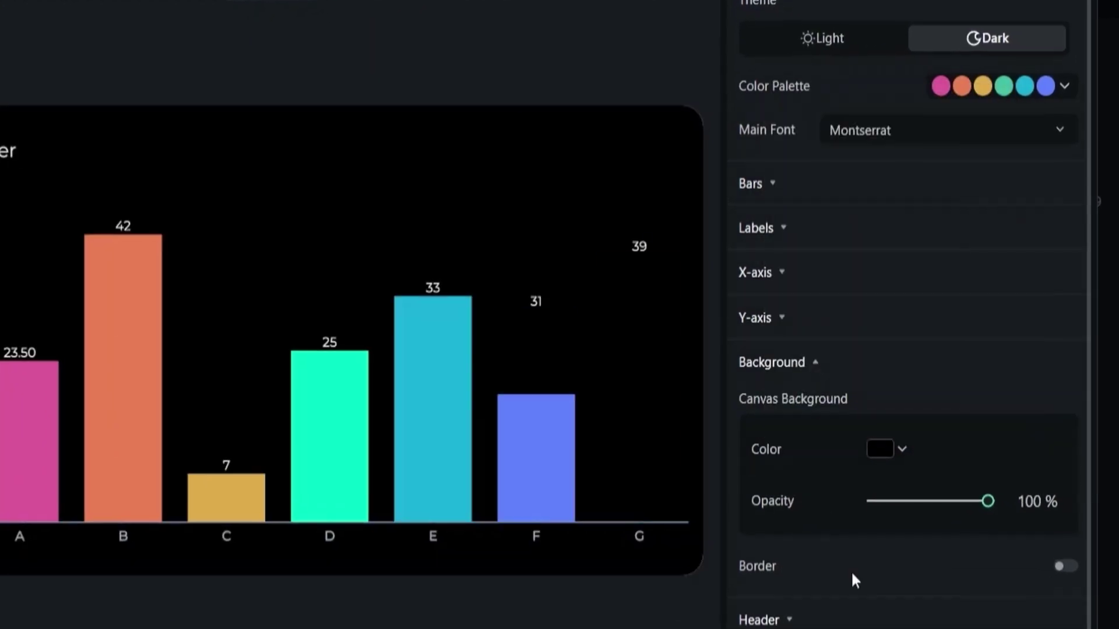
left_click(1075, 576)
scroll(1083, 603, "down", 7)
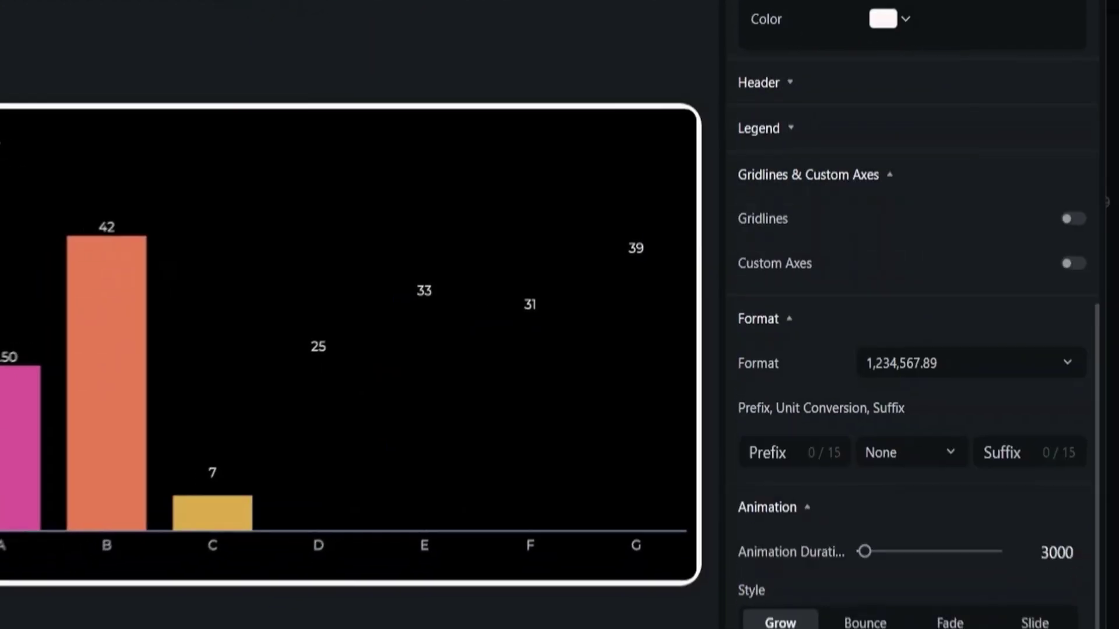
scroll(872, 623, "up", 4)
scroll(813, 394, "up", 3)
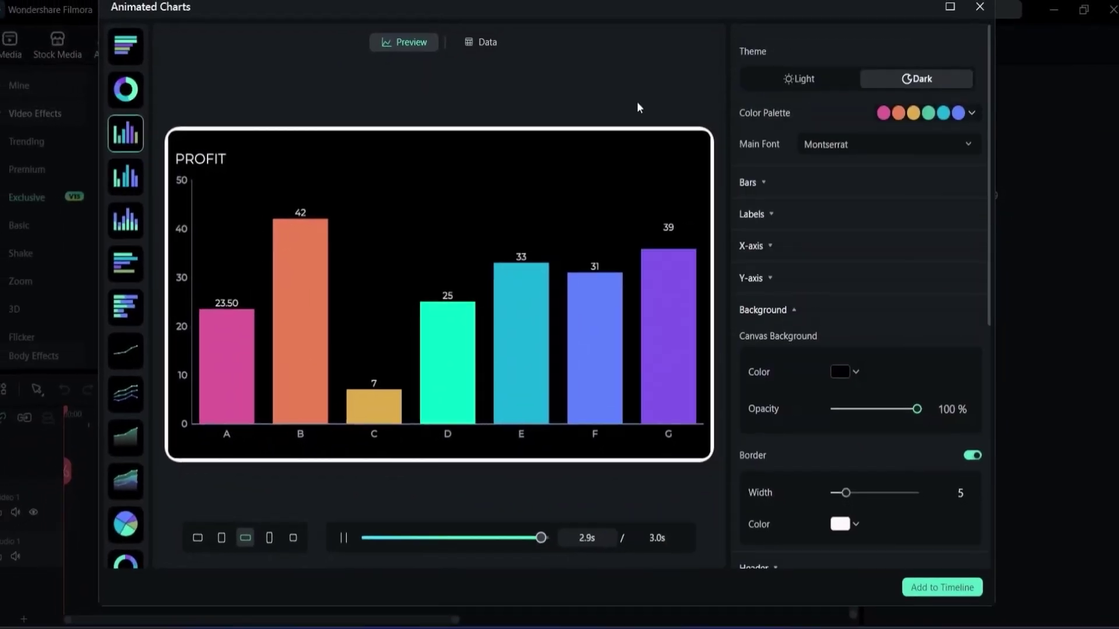
Replace the chart's sample data with an uploaded spreadsheet of Country and GDP (USD Trillions, 2025), and return to the chart preview.
left_click(485, 50)
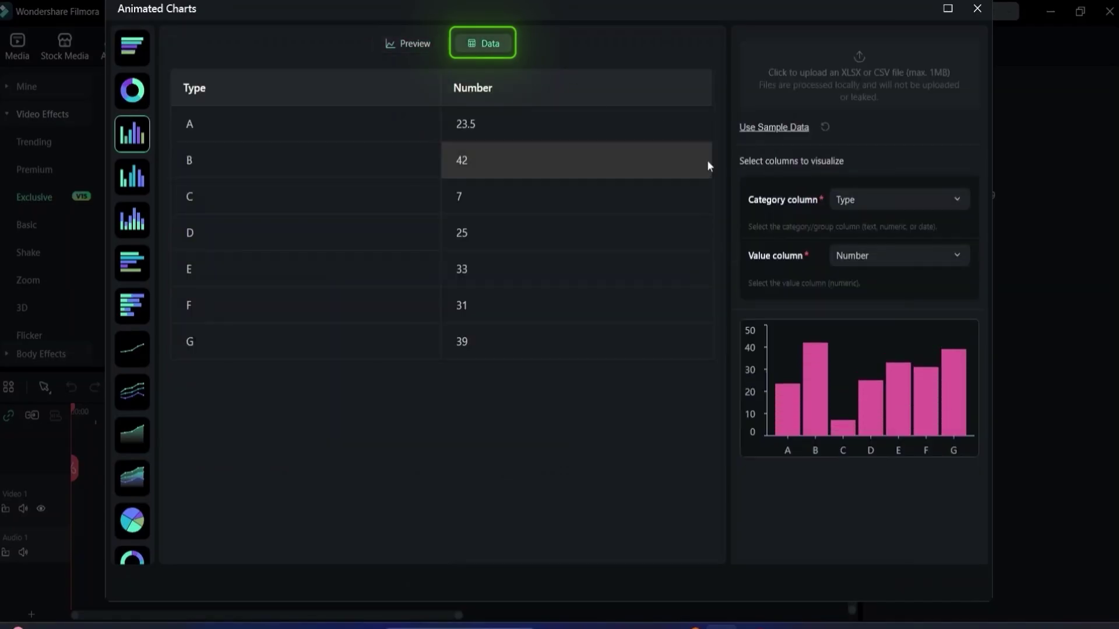
left_click(860, 69)
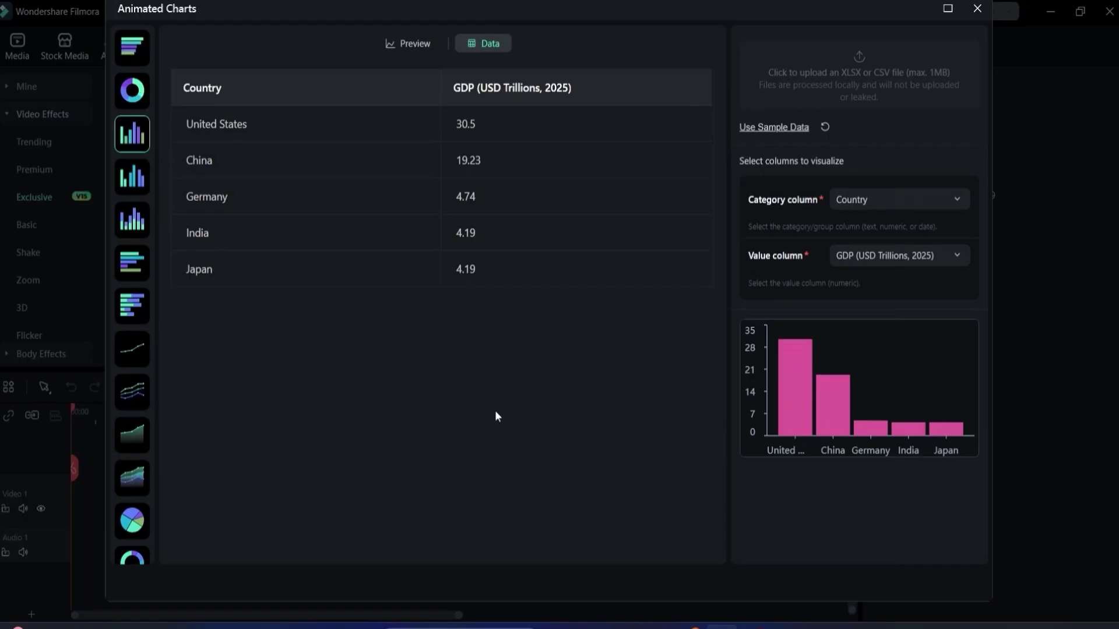
left_click(406, 46)
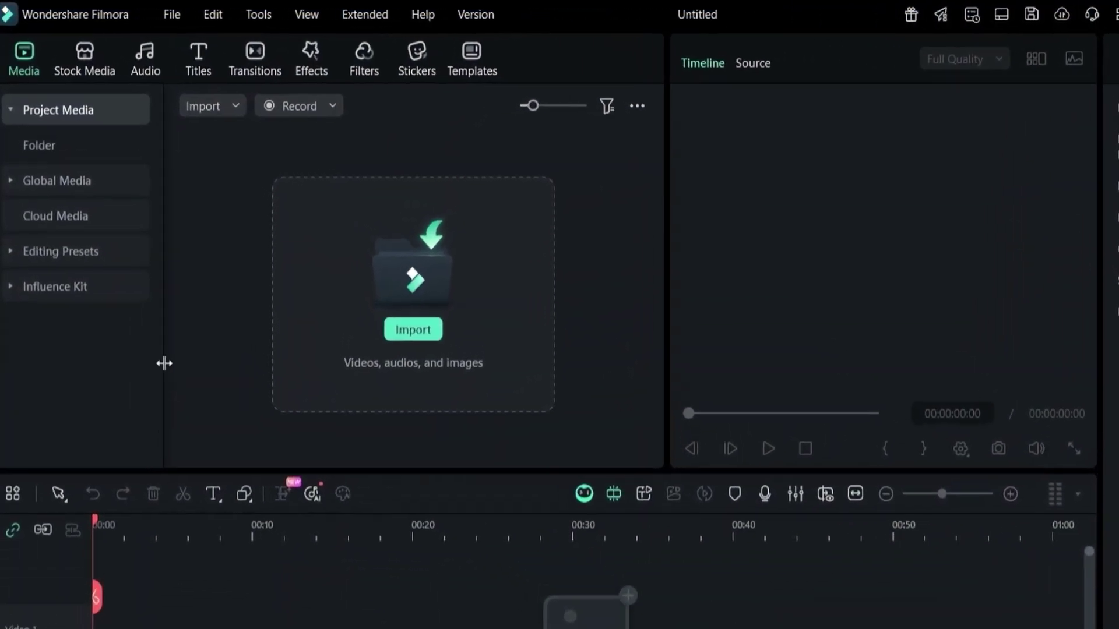
Examine the AI Media Image to Video modes: Veo 3, Start/End Frame to Video and Reference to Video.
left_click(77, 57)
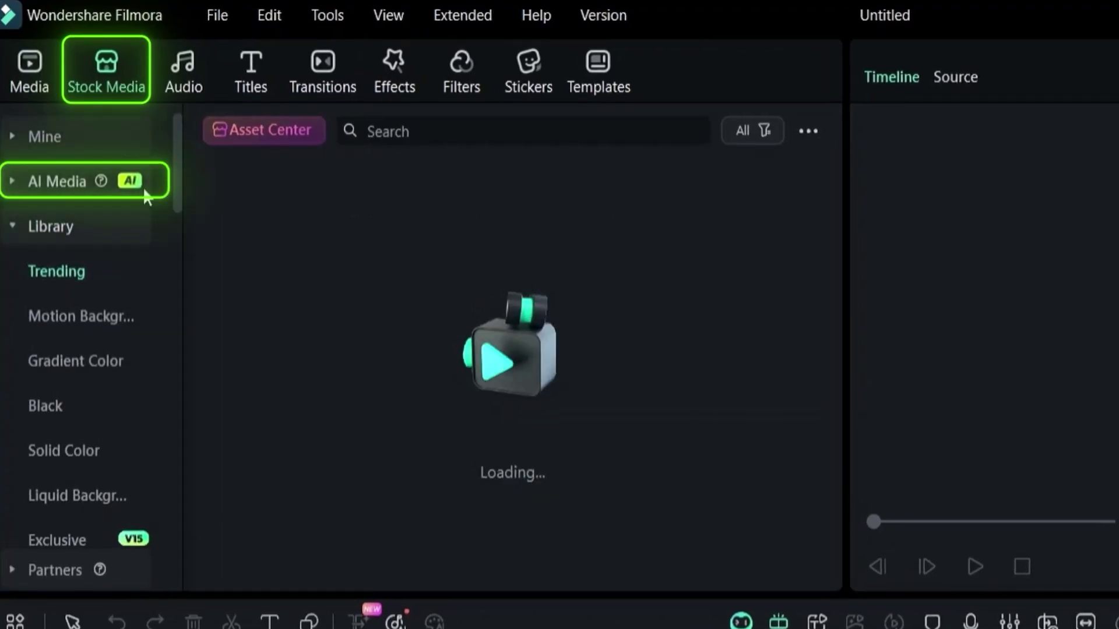
left_click(65, 187)
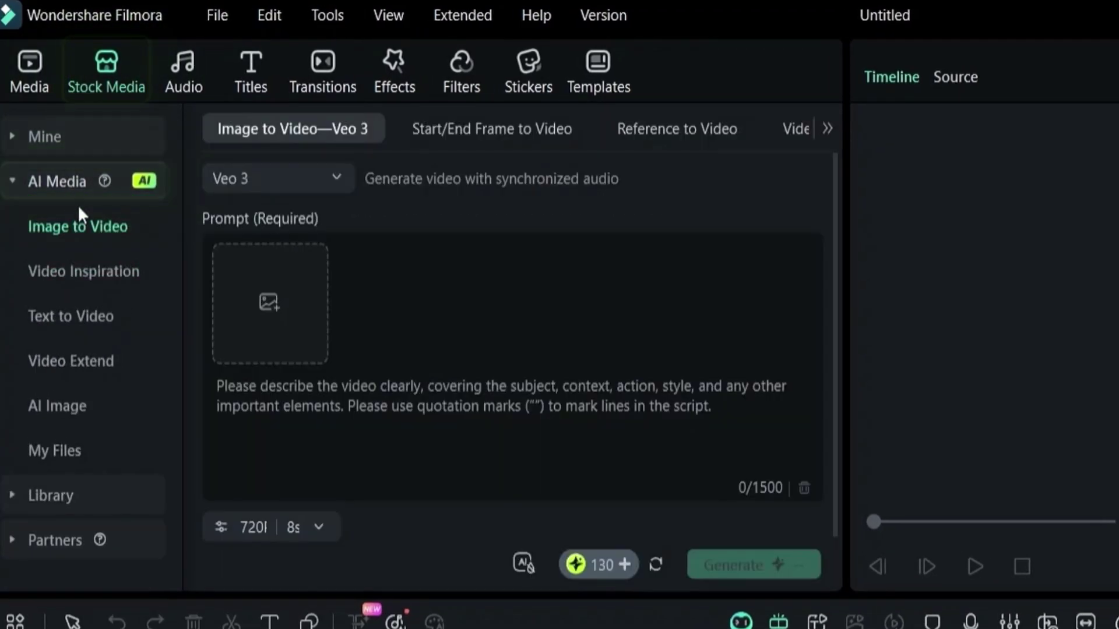
left_click(344, 131)
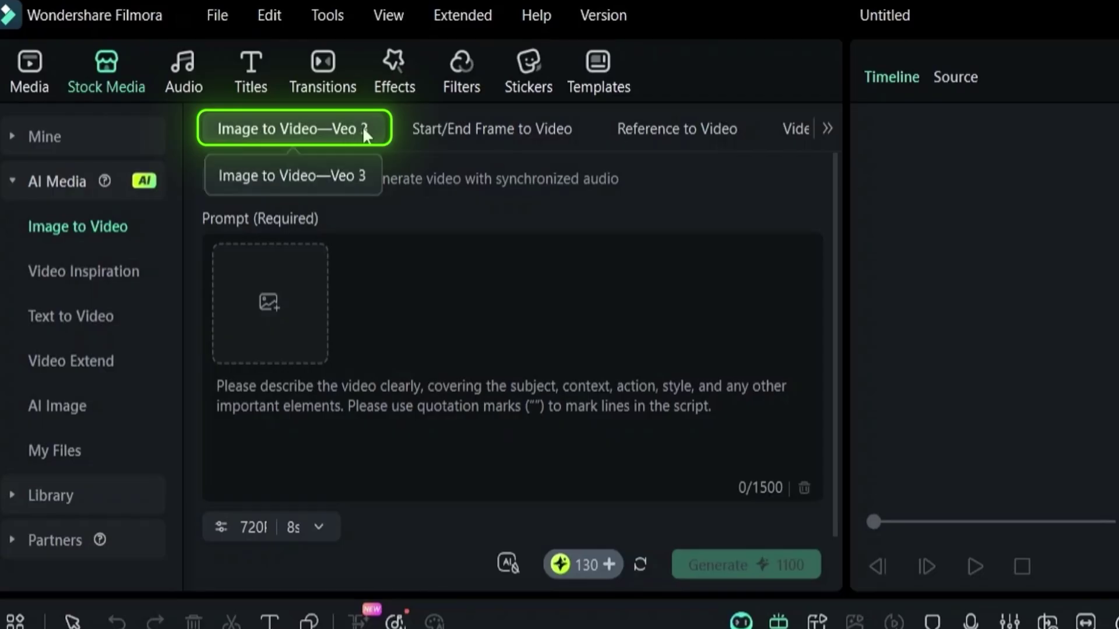
left_click(467, 125)
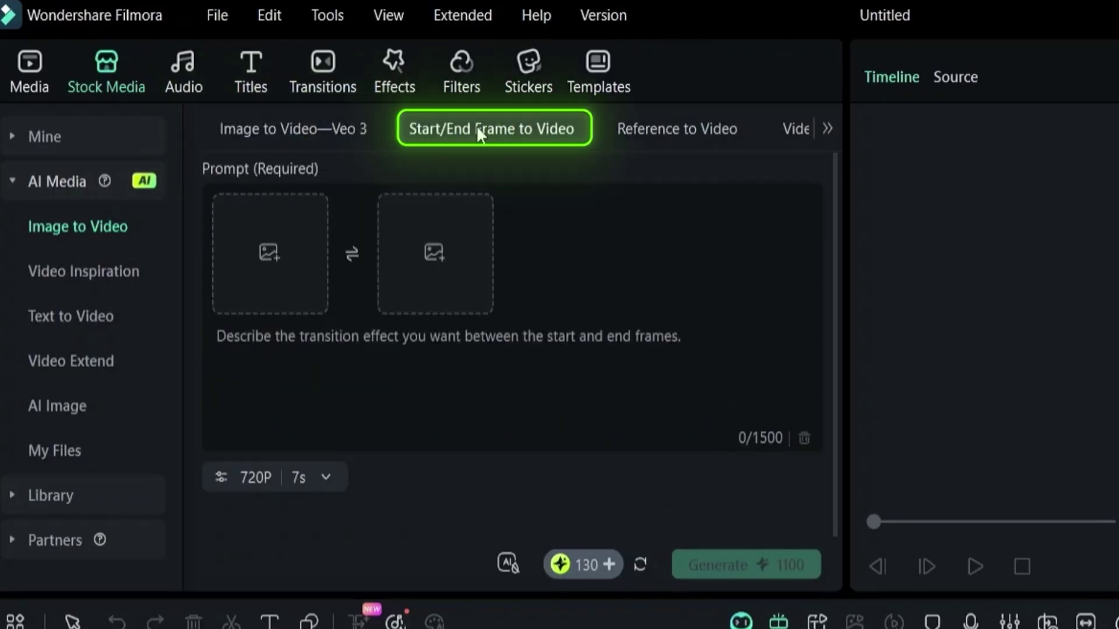
left_click(642, 130)
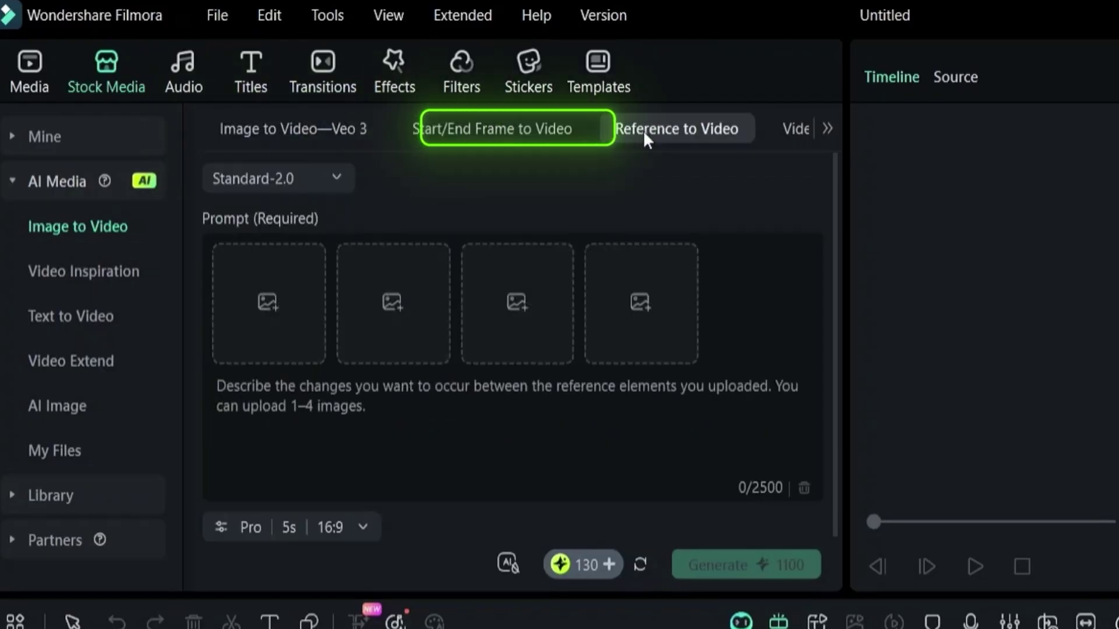
left_click(793, 129)
left_click(823, 132)
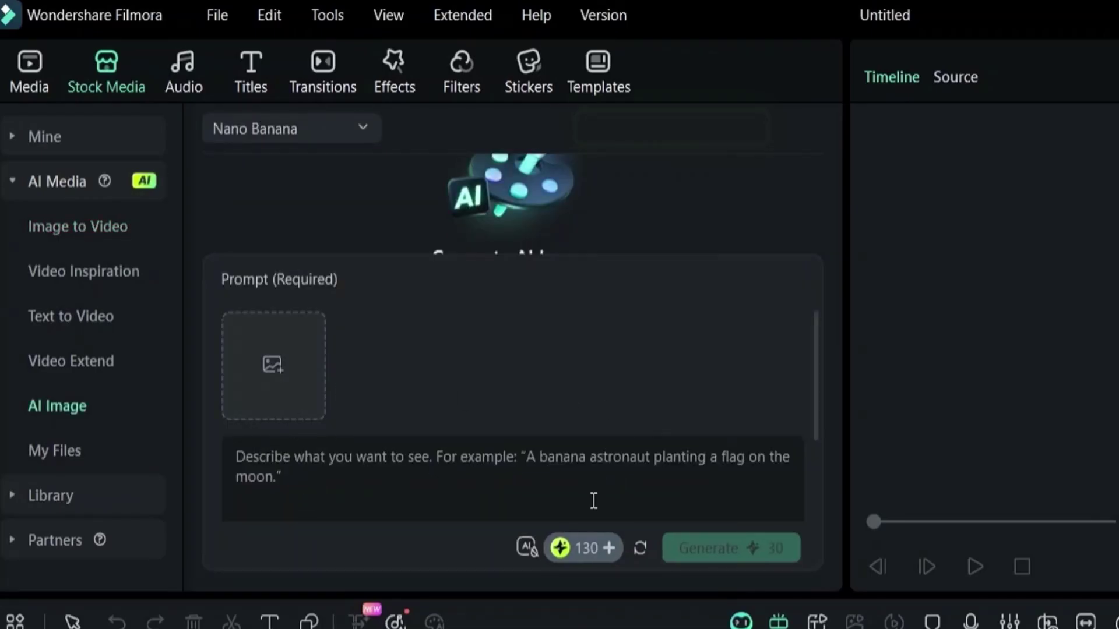
Generate a Nano Banana AI image of an anime-style young businessman in a black suit and tie on a plain white background.
left_click(441, 467)
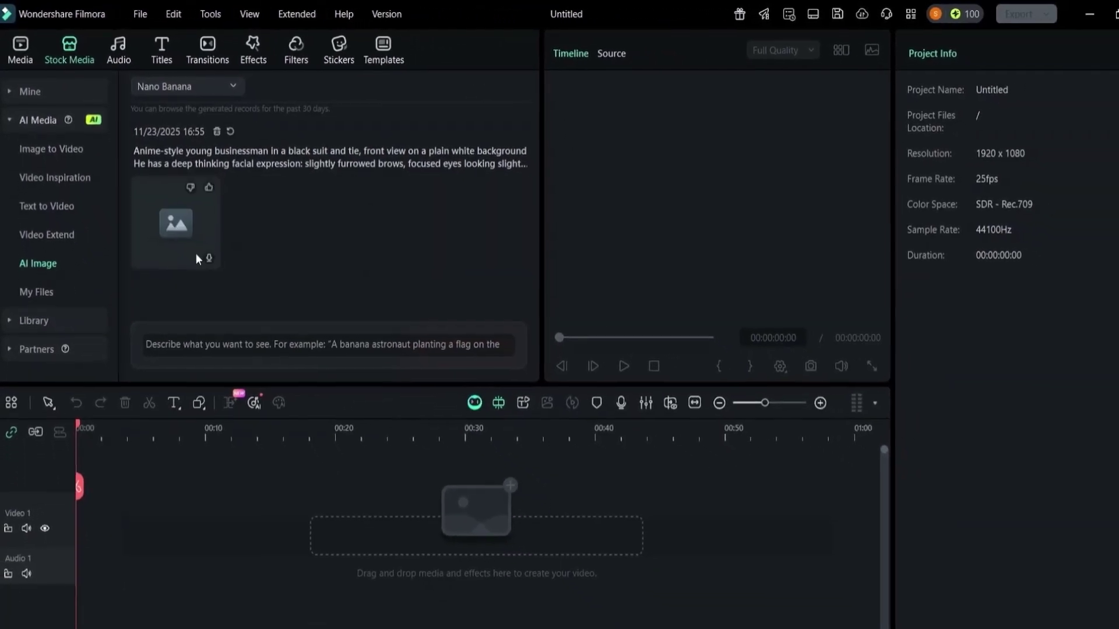
left_click(195, 254)
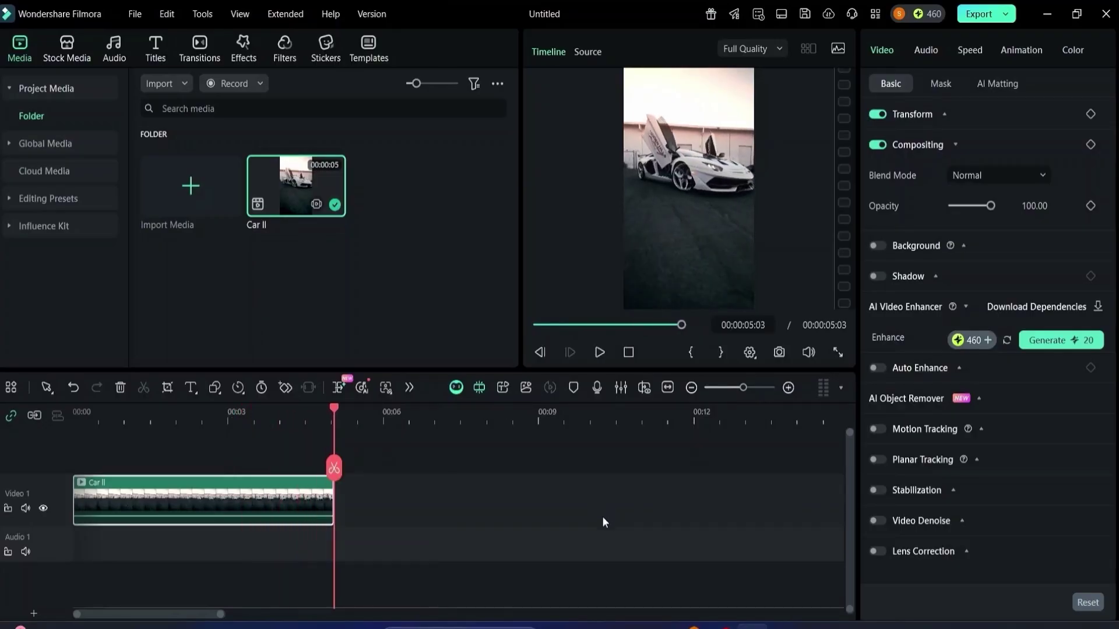
Extend the end of the Car II clip with AI-generated footage from 00:00:05:03 to 00:00:08:04.
mouse_move(333, 408)
left_mouse_down()
mouse_move(62, 449)
mouse_move(336, 413)
left_mouse_up()
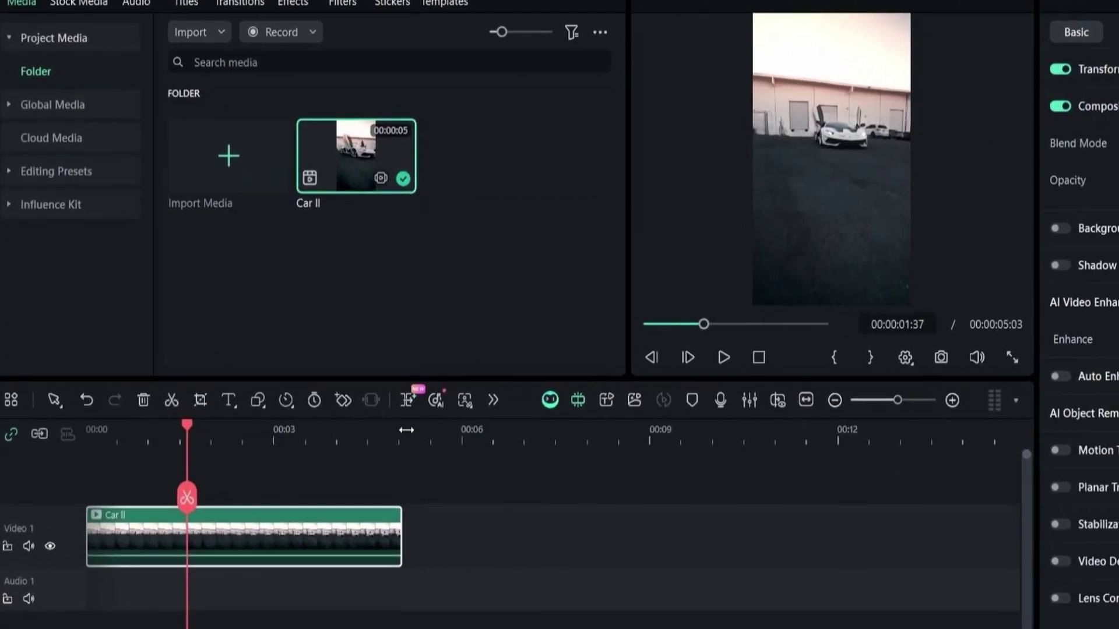
left_click(407, 399)
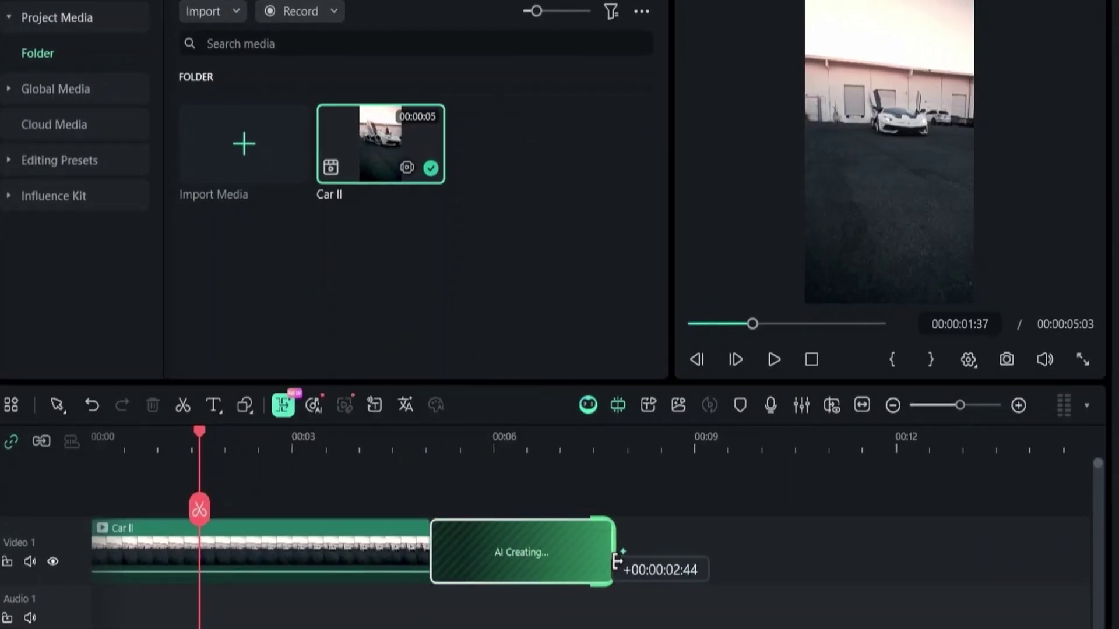
left_click_drag(634, 562, 628, 561)
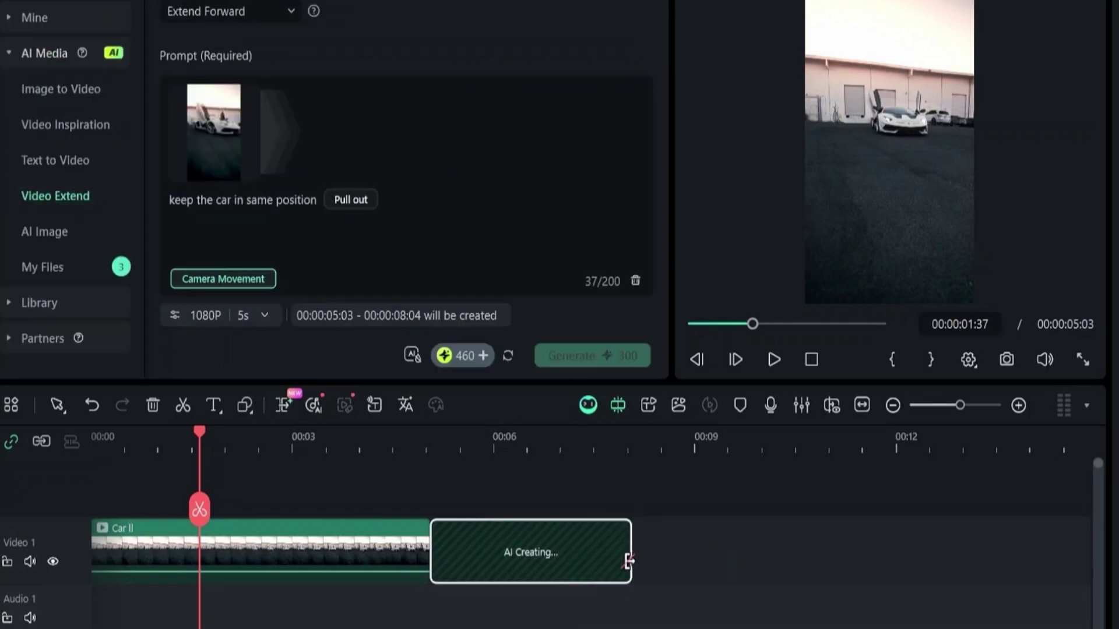
Add the Pan right camera movement to the video extension prompt and edit the text around "keep the car in same position".
left_click(225, 276)
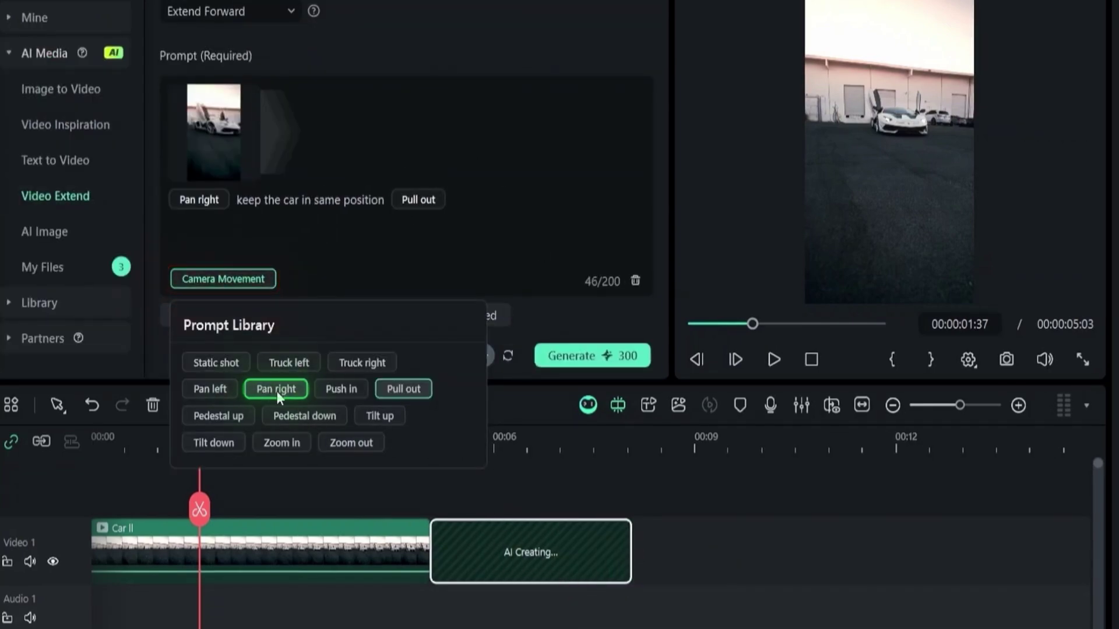
left_click(384, 201)
key("BackSpace")
key("BackSpace")
key("BackSpace")
key("BackSpace")
key("BackSpace")
key("BackSpace")
key("BackSpace")
key("BackSpace")
key("BackSpace")
key("BackSpace")
key("BackSpace")
key("BackSpace")
key("BackSpace")
key("BackSpace")
key("BackSpace")
key("BackSpace")
key("BackSpace")
key("BackSpace")
key("BackSpace")
key("BackSpace")
key("Delete")
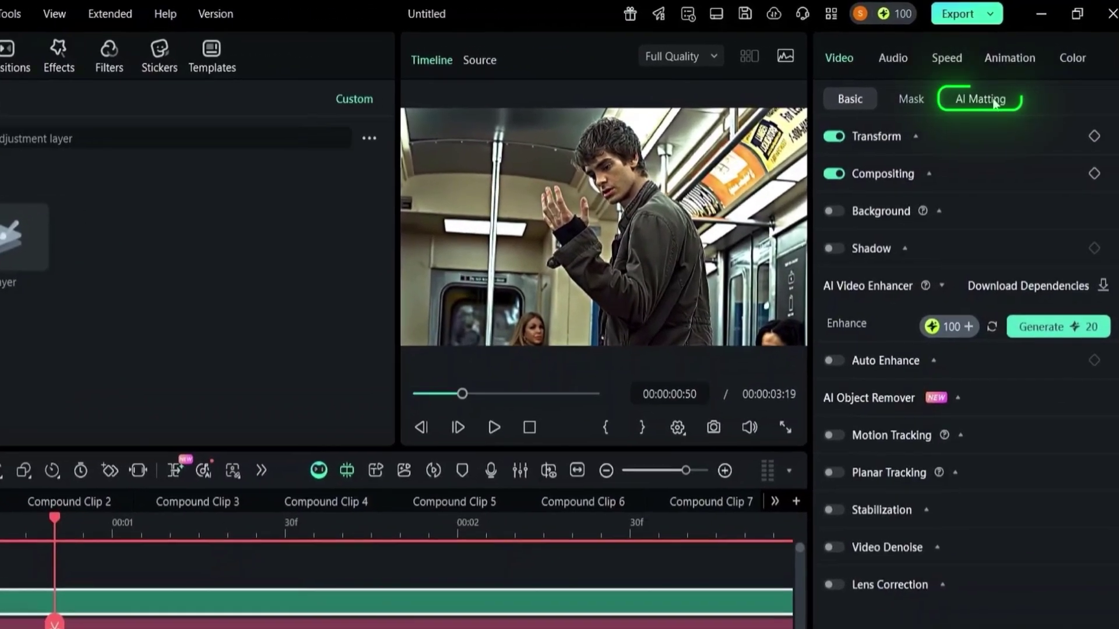
Enable Smart Cutout on the subway clip, brush over the man's face at size 30 and start the cutout.
left_click(1009, 85)
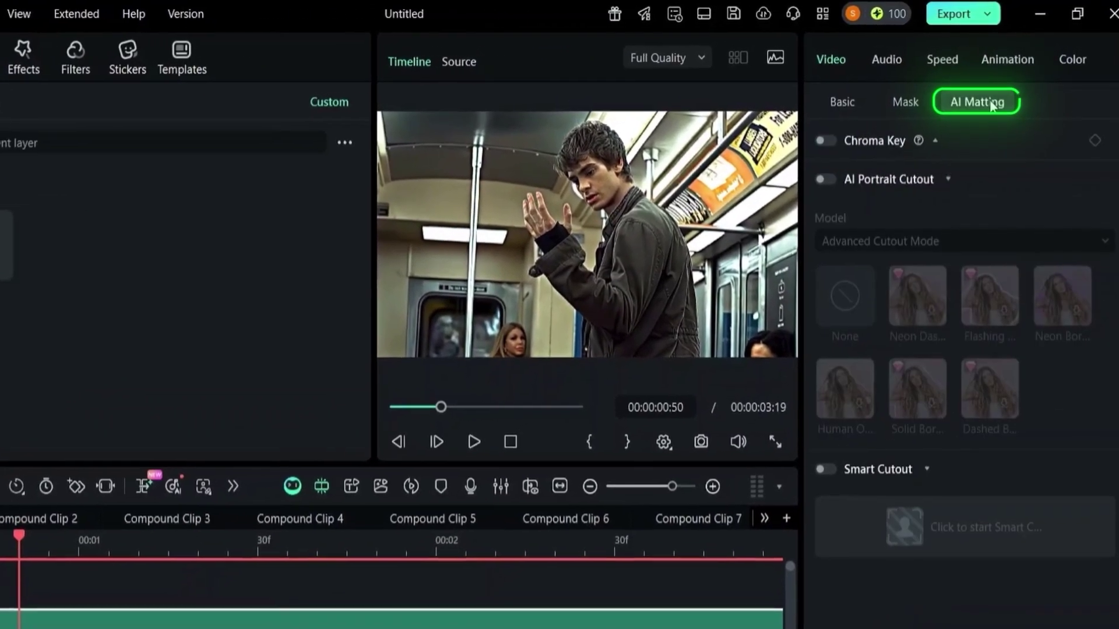
left_click(825, 469)
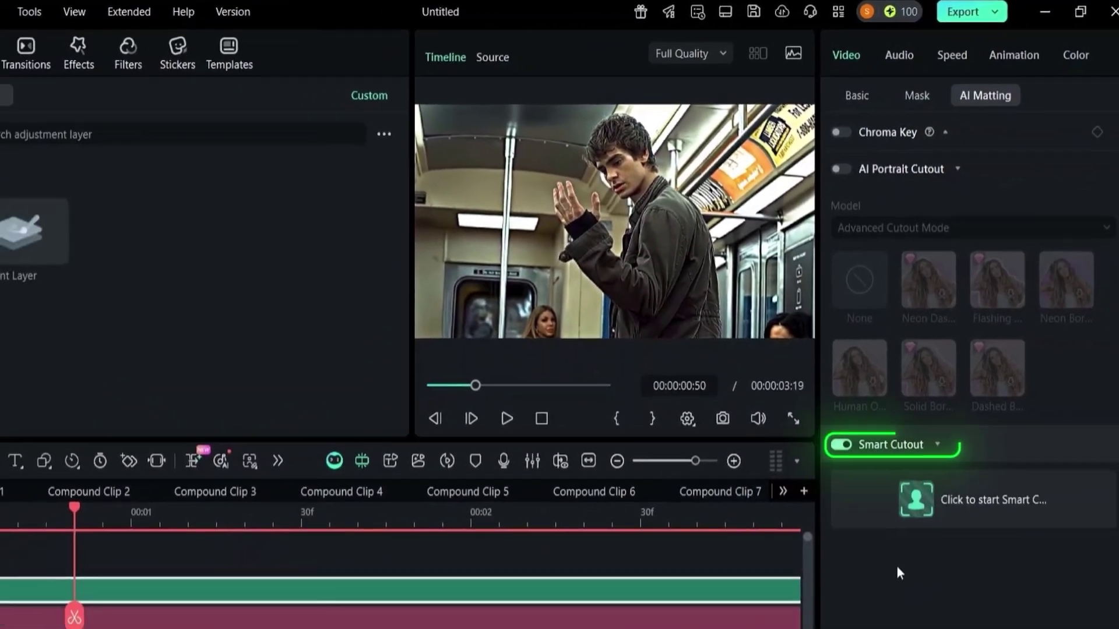
left_click(932, 499)
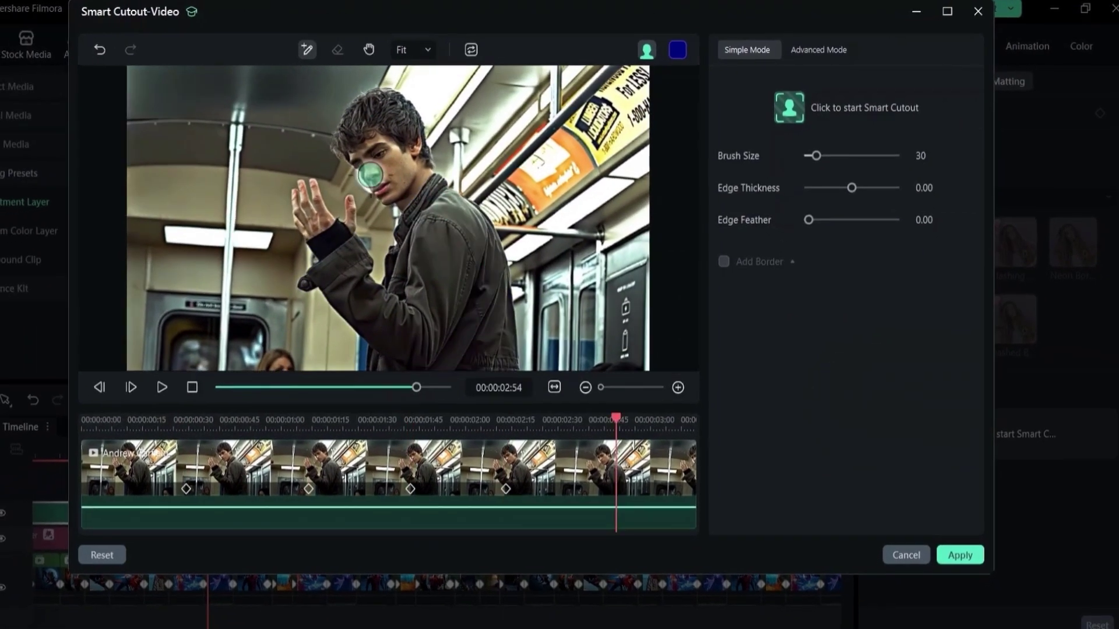
left_click(827, 107)
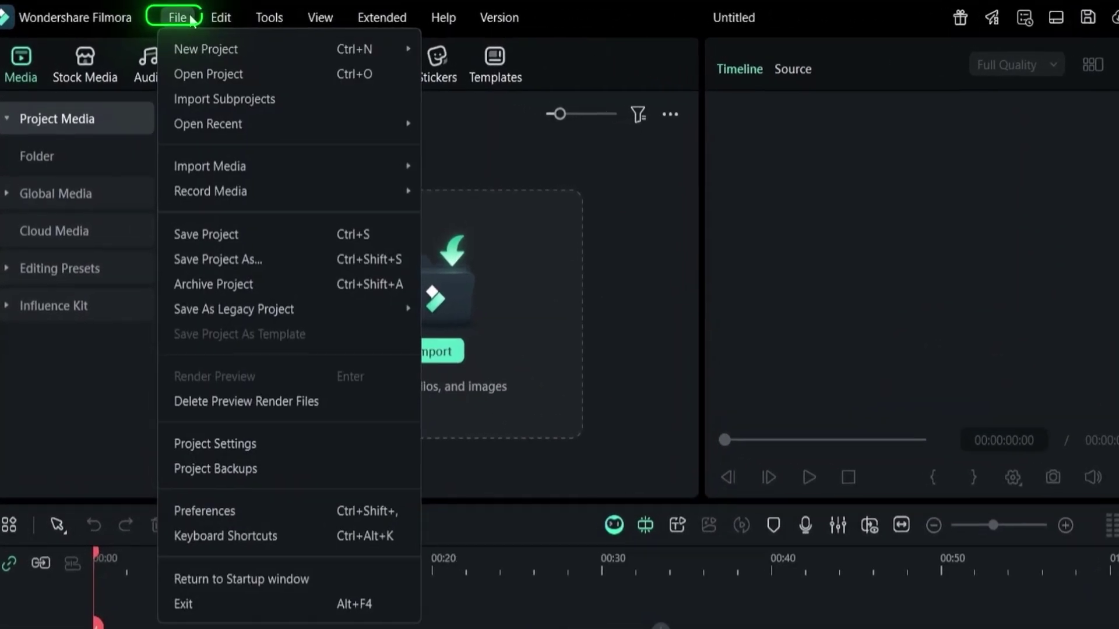
Import the Border Effect Effect project from the Glowing Border Filmora folder as a subproject.
left_click(231, 100)
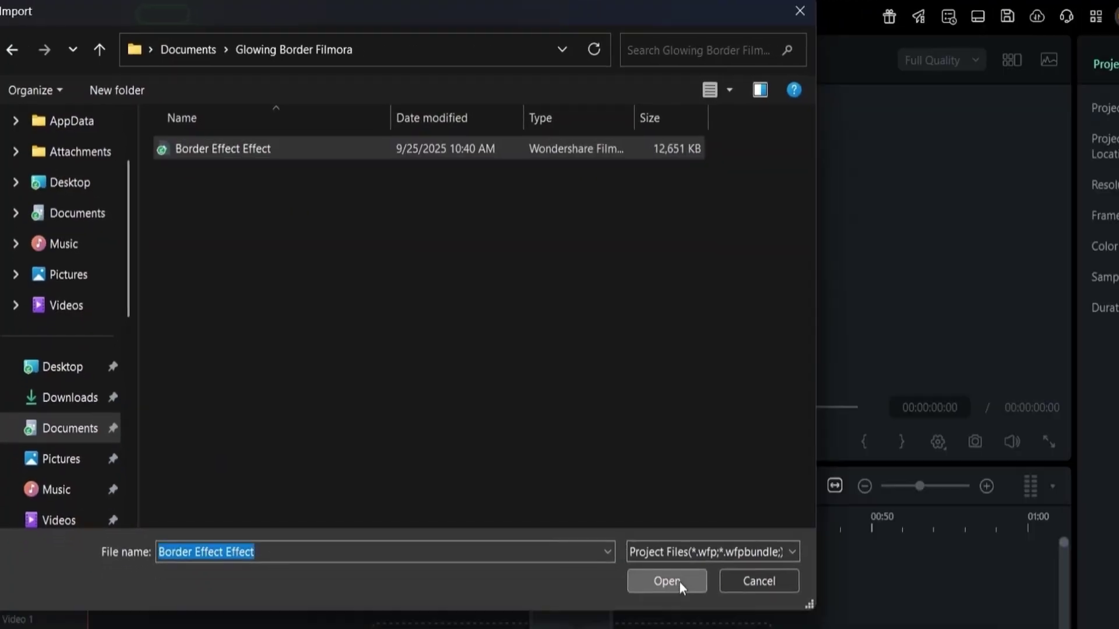
left_click(676, 619)
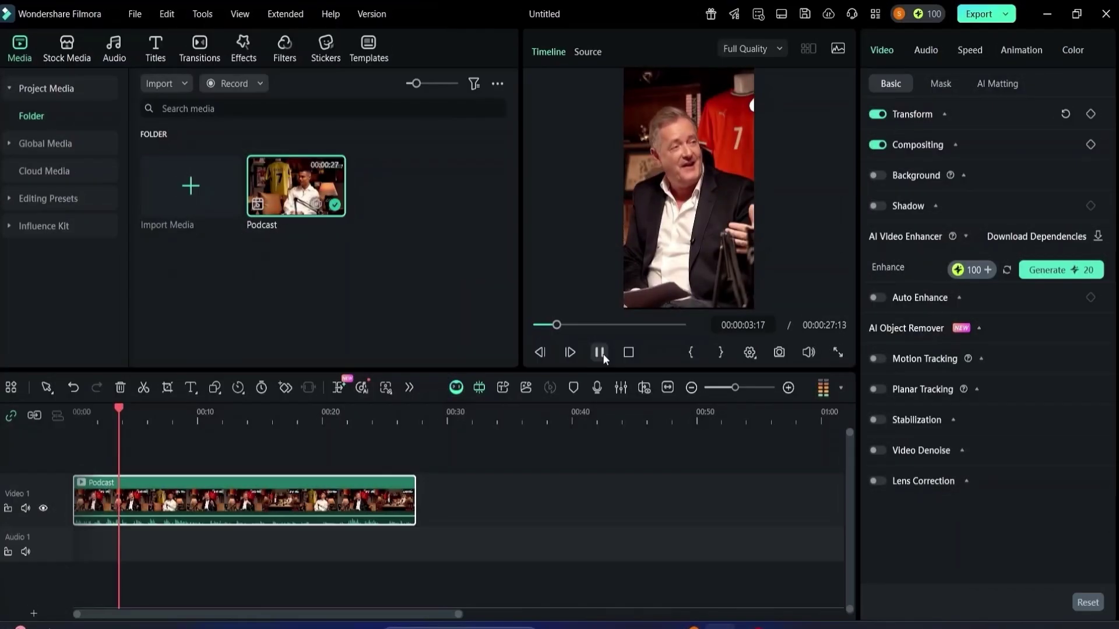
Generate dynamic captions for the entire timeline sequence of the Podcast clip, using Auto Detect Language, No Translation and Auto-match.
left_click(602, 353)
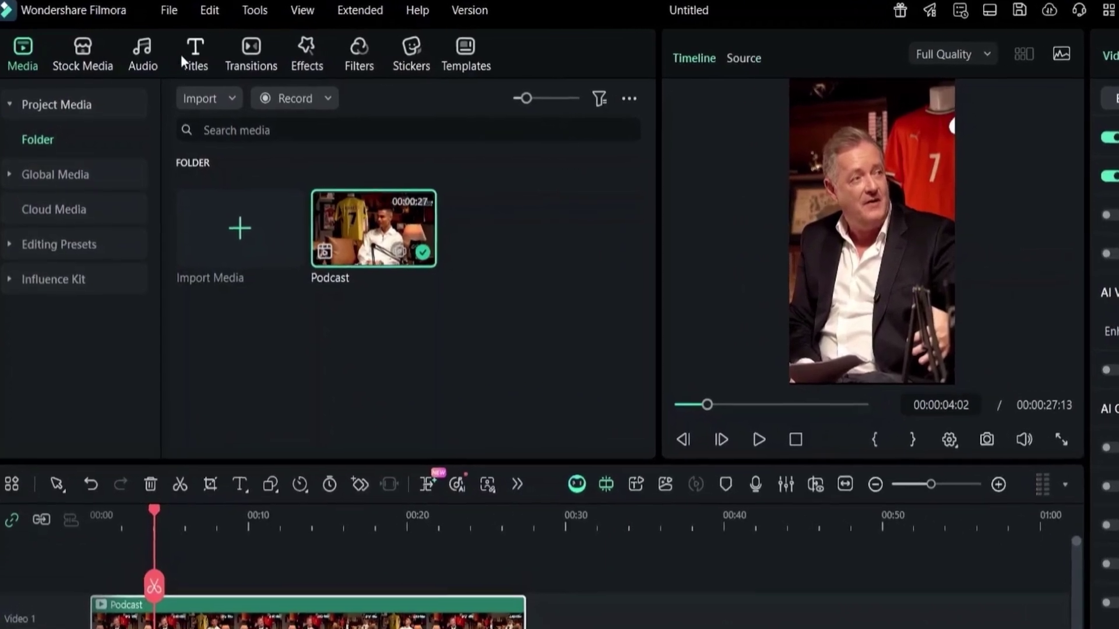
left_click(182, 58)
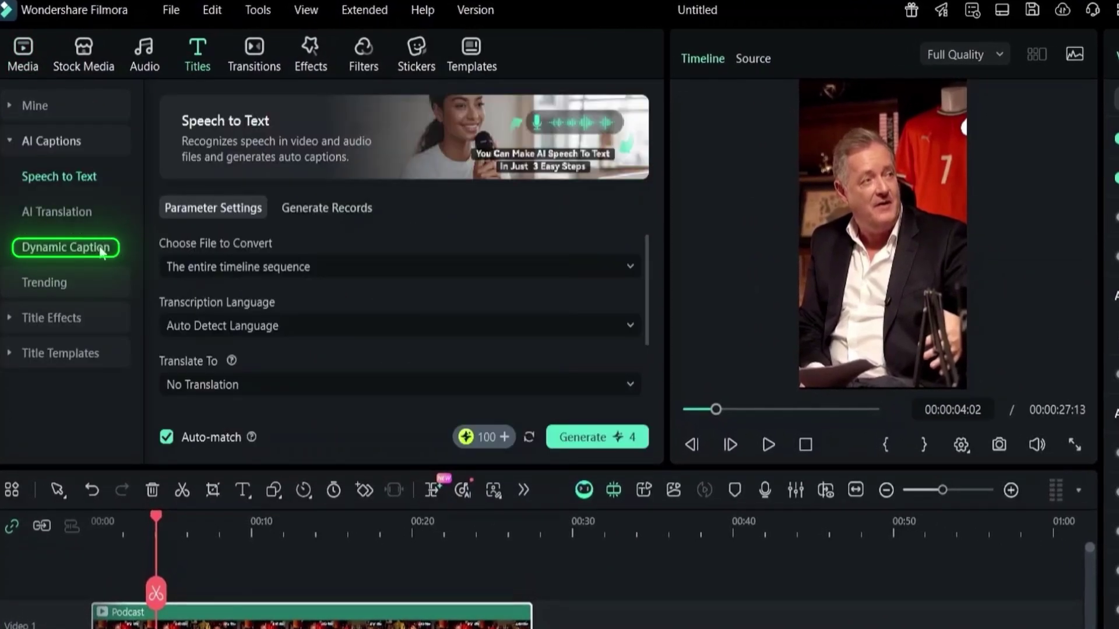
left_click(102, 249)
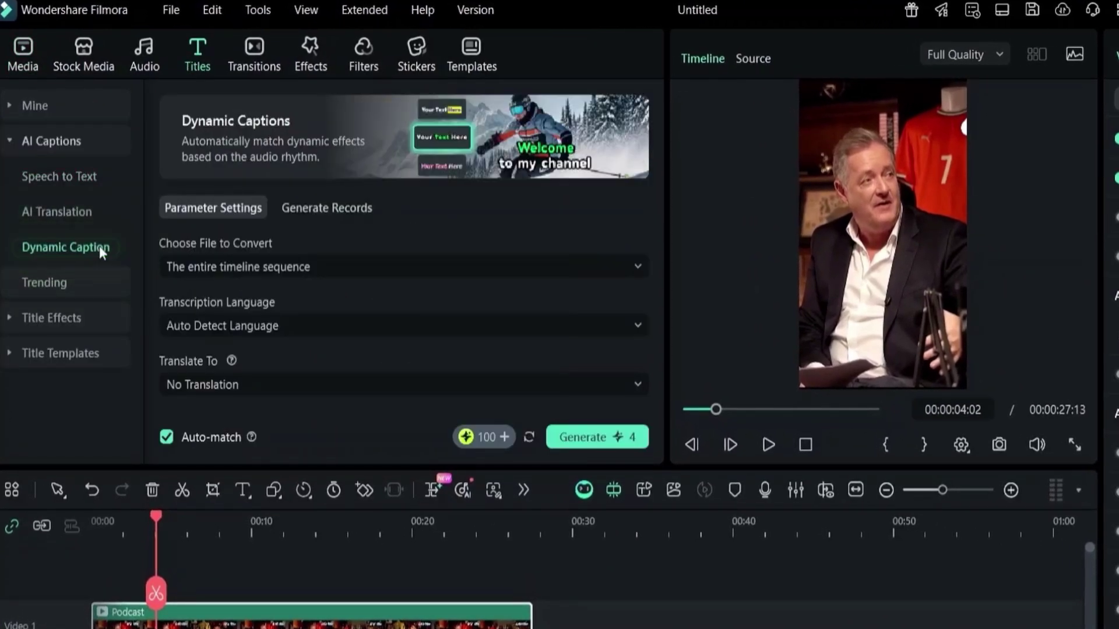
left_click(366, 277)
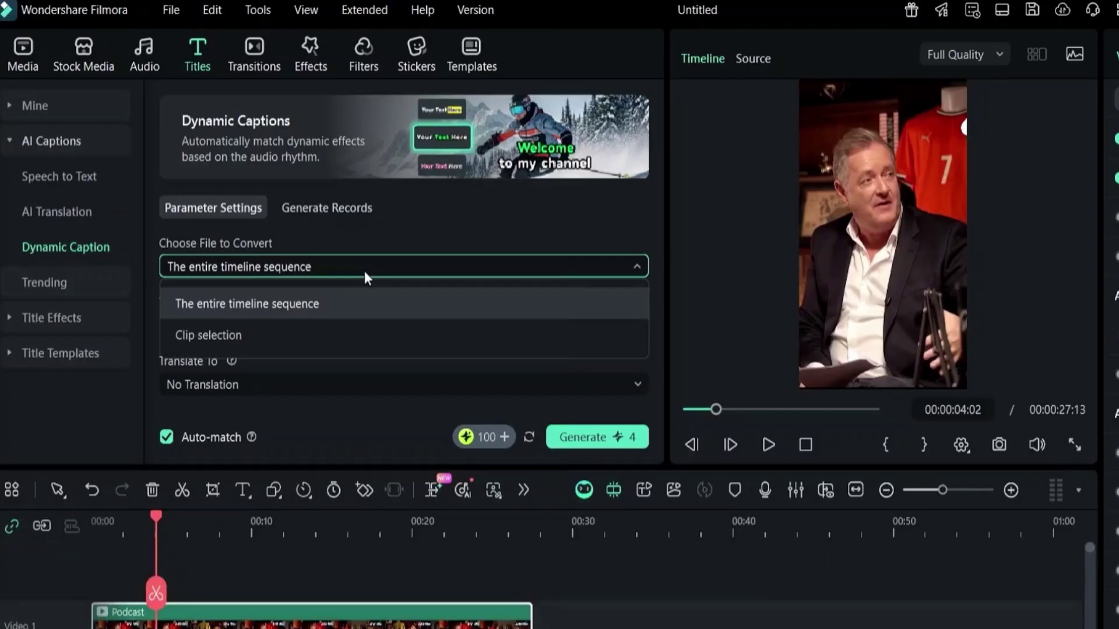
left_click(365, 271)
left_click(360, 326)
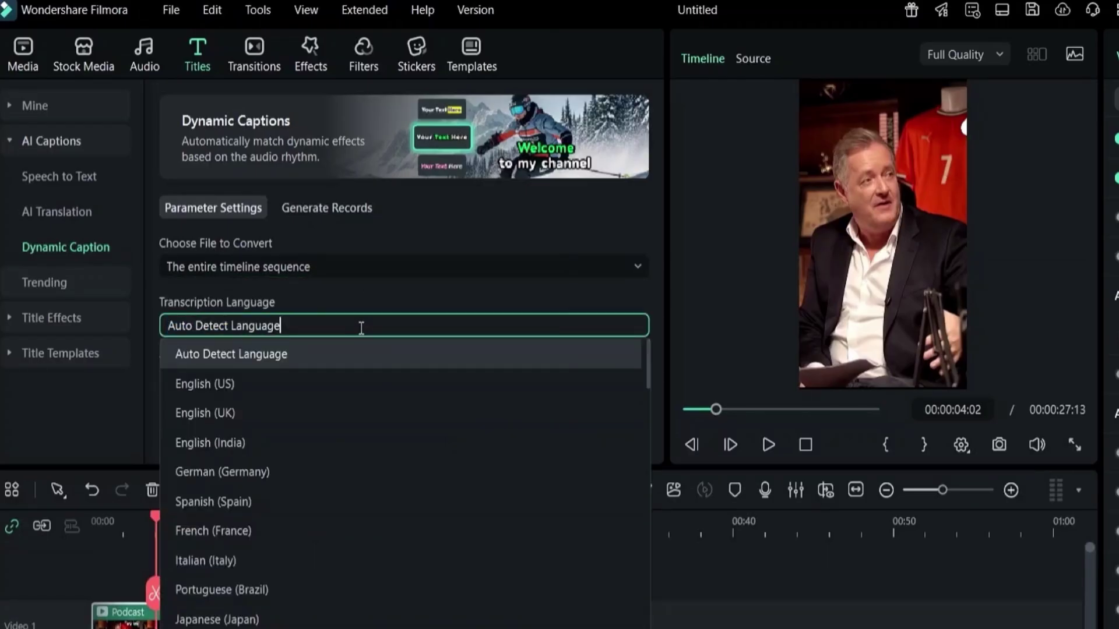
left_click(487, 308)
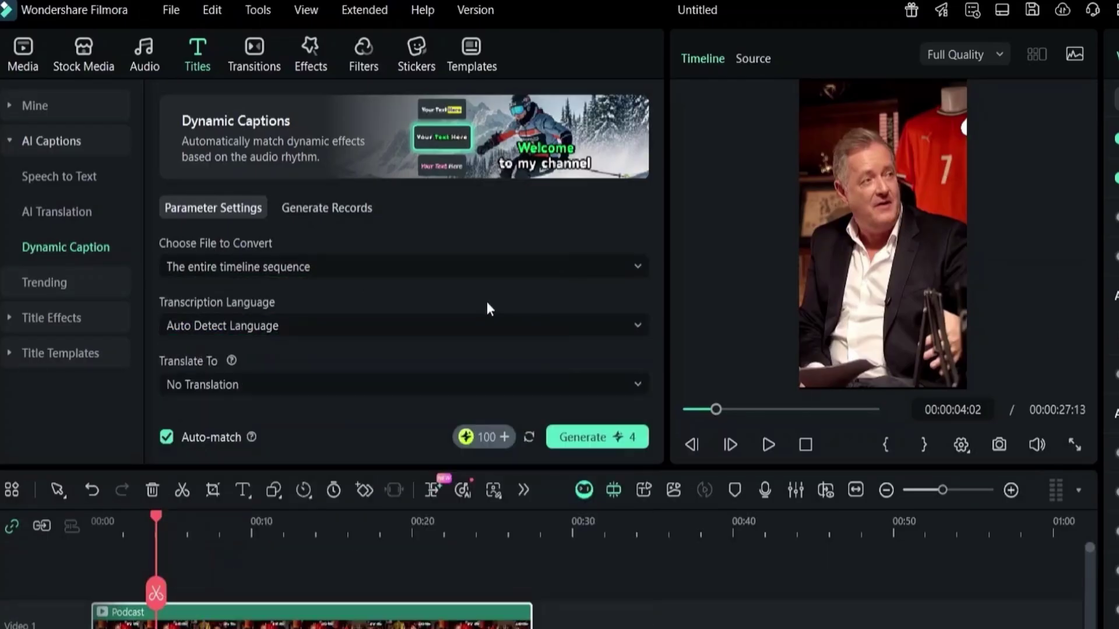
left_click(348, 385)
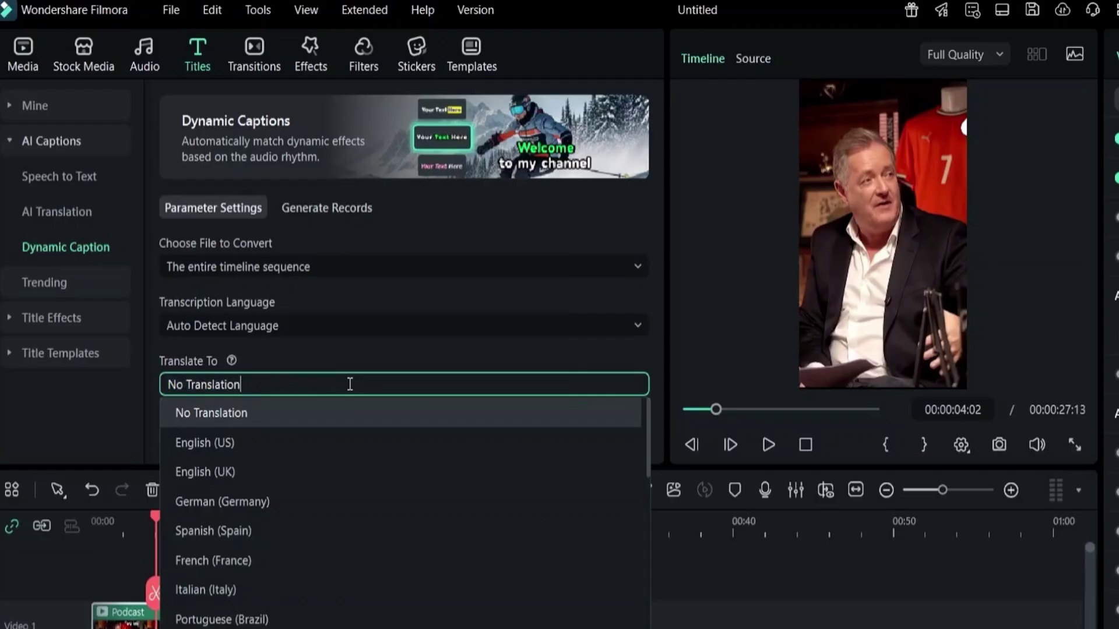
left_click(352, 351)
left_click(592, 439)
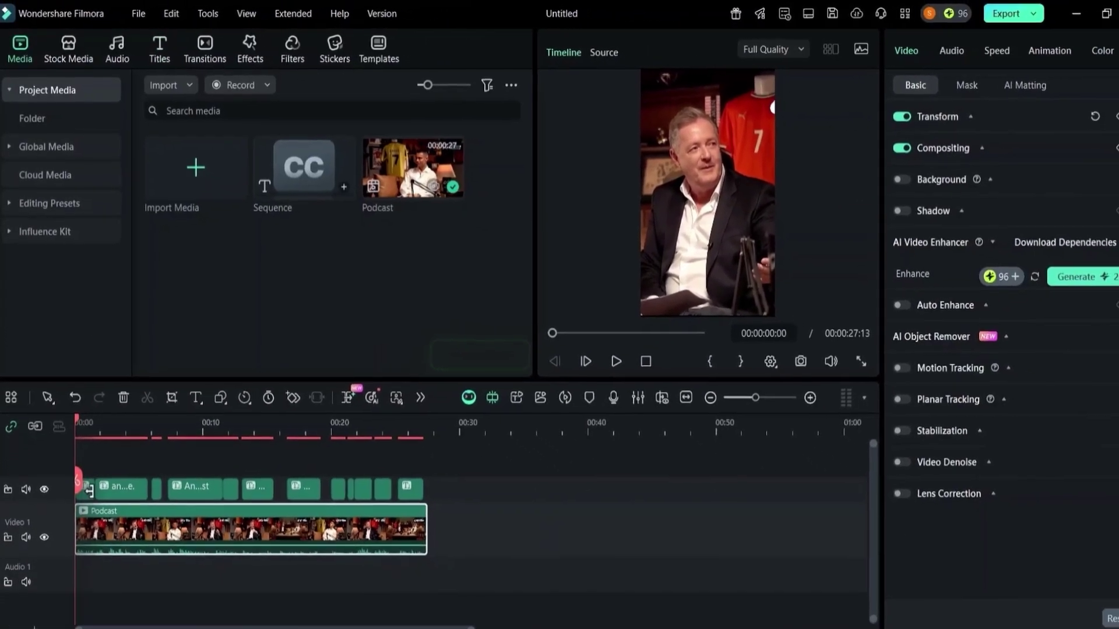
Apply the "YOUR TEXT HERE" template with a black box and green highlight to the caption clip around 00:00:14.
left_click(88, 488)
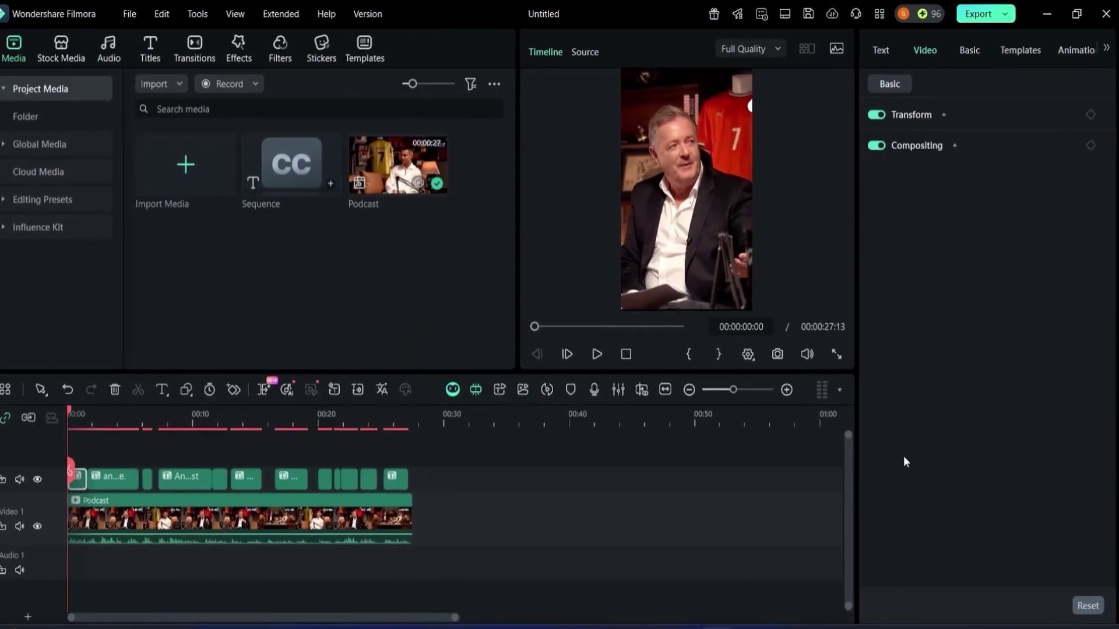
left_click(881, 50)
left_click(1019, 50)
left_click(980, 244)
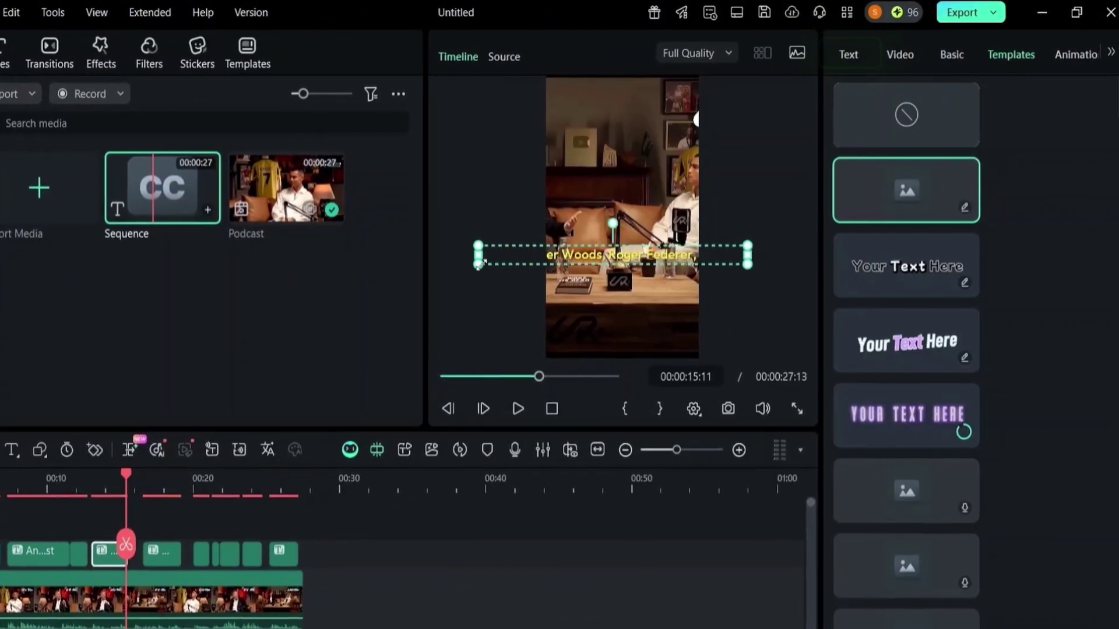
scroll(917, 495, "down", 5)
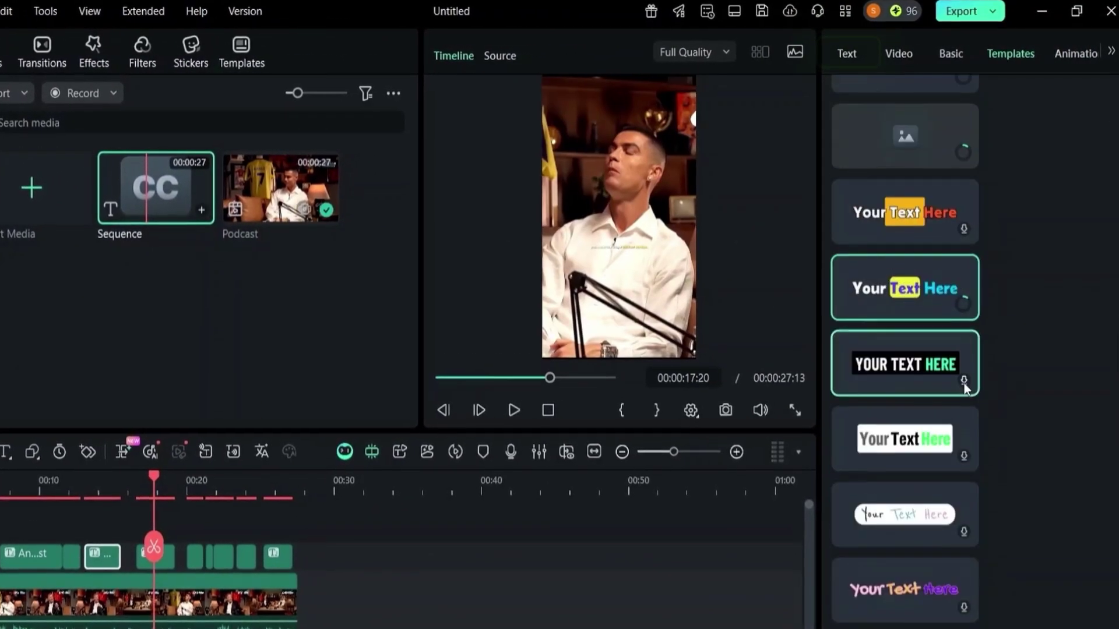
left_click(964, 383)
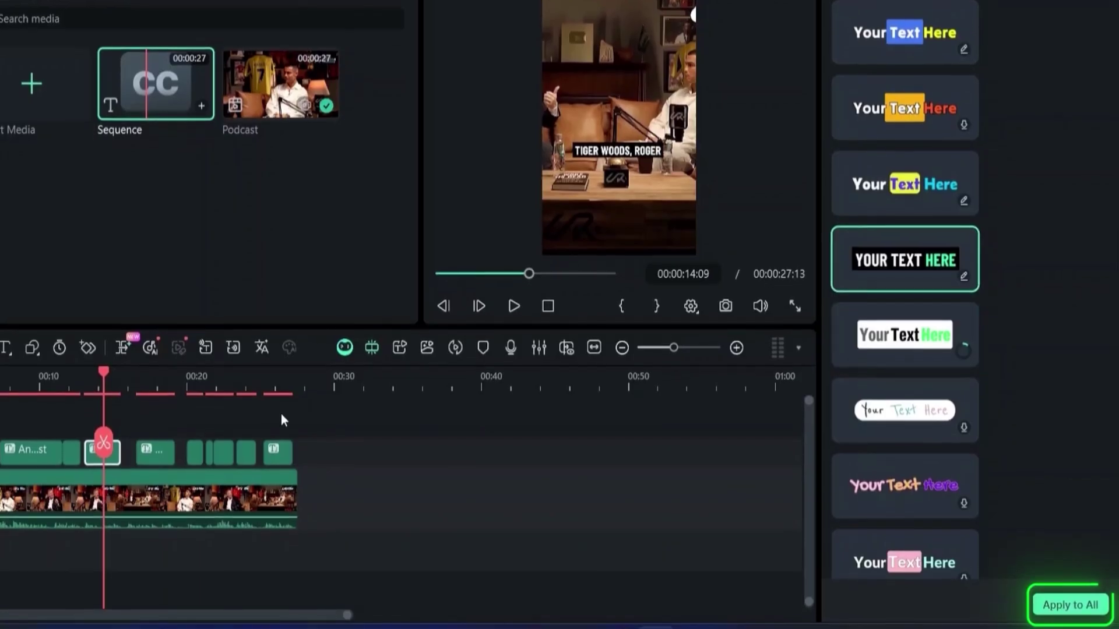